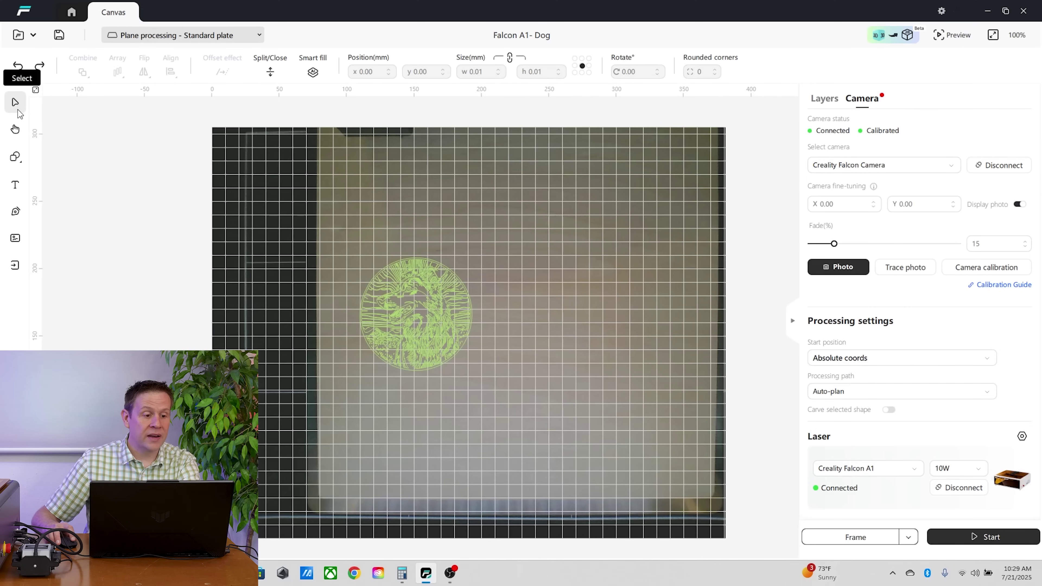
# Browse the basic shapes and the image library, then select the dog coin engraving.
pyautogui.click(16, 158)
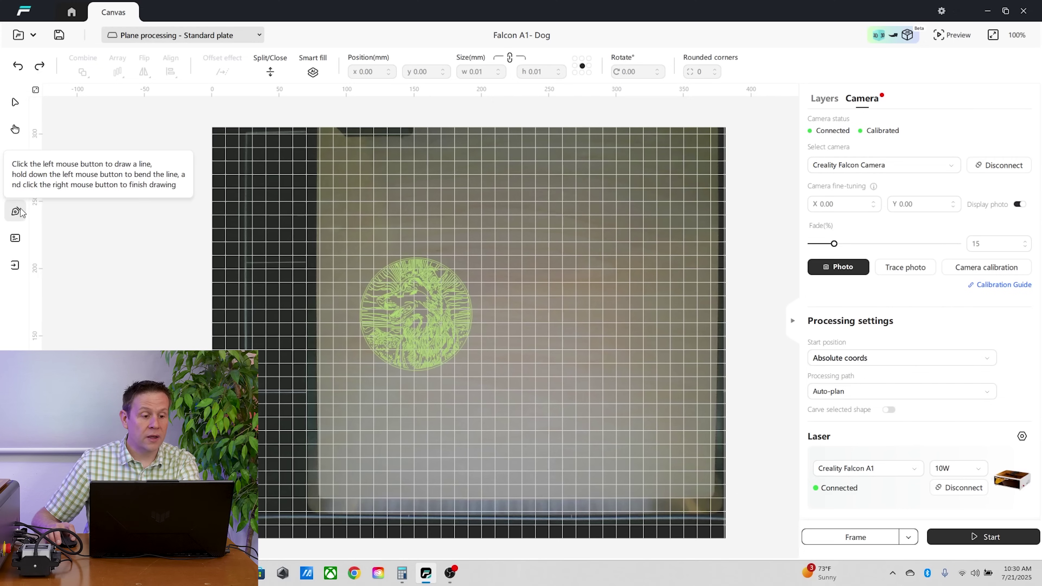
pyautogui.click(16, 238)
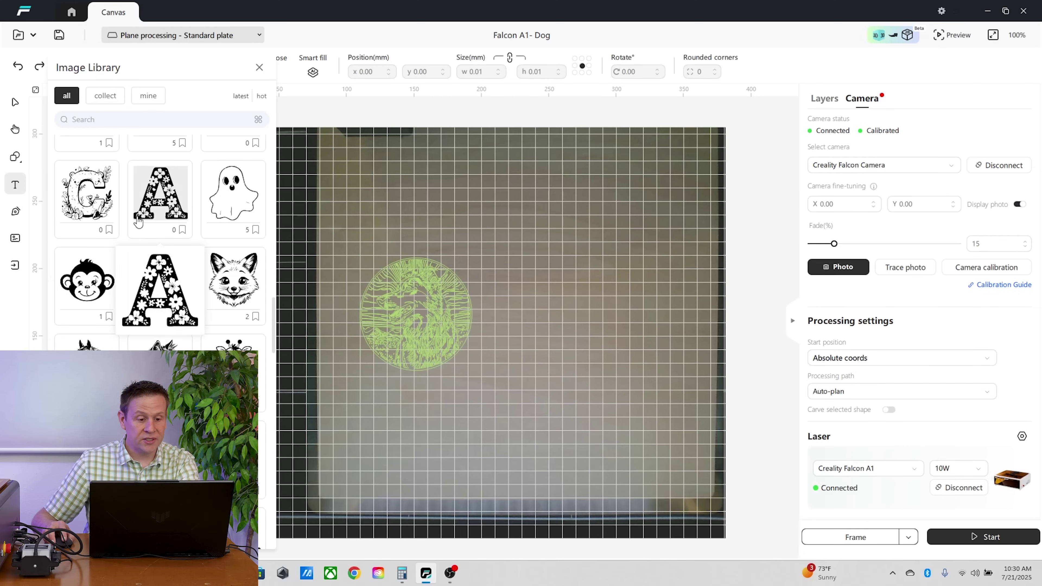
pyautogui.scroll(-2, 139, 222)
pyautogui.scroll(-10, 139, 222)
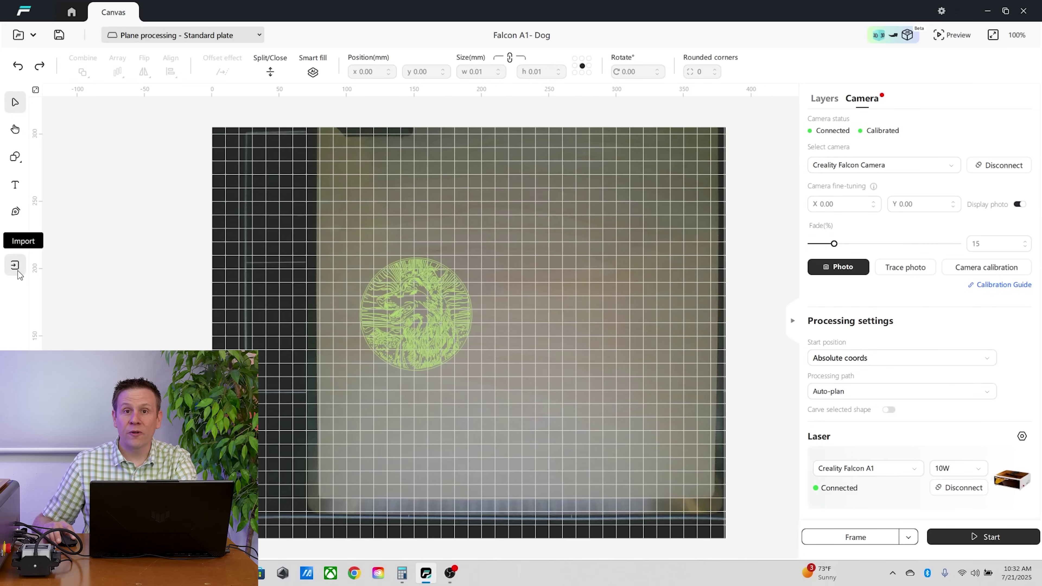
pyautogui.click(423, 319)
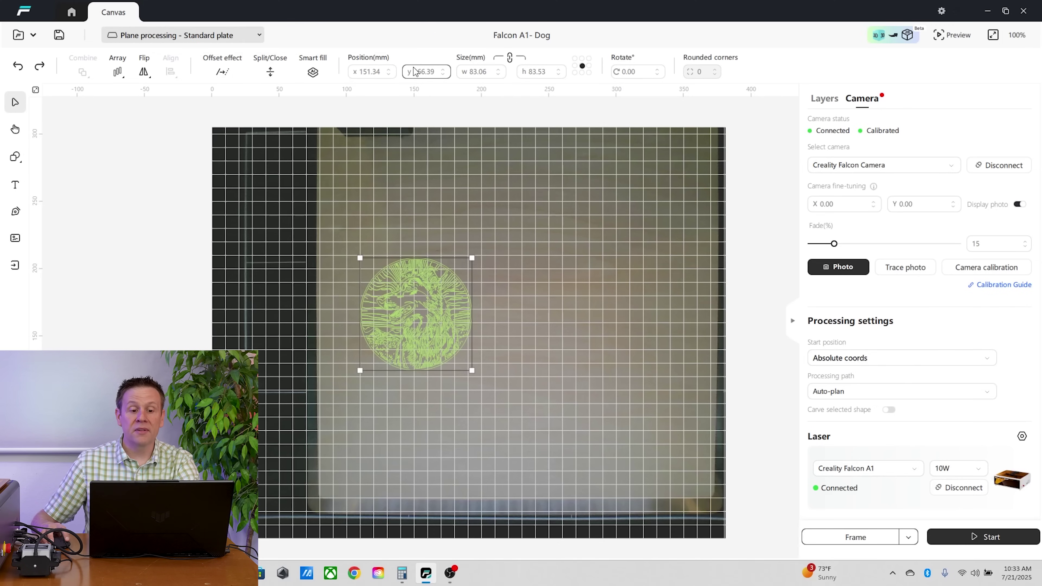
# Move the dog engraving onto the board and resize it to 75 mm wide (75.00 × 75.42 mm).
pyautogui.moveTo(430, 320)
pyautogui.mouseDown()
pyautogui.moveTo(477, 330)
pyautogui.moveTo(502, 251)
pyautogui.moveTo(433, 312)
pyautogui.moveTo(410, 368)
pyautogui.moveTo(416, 326)
pyautogui.mouseUp()
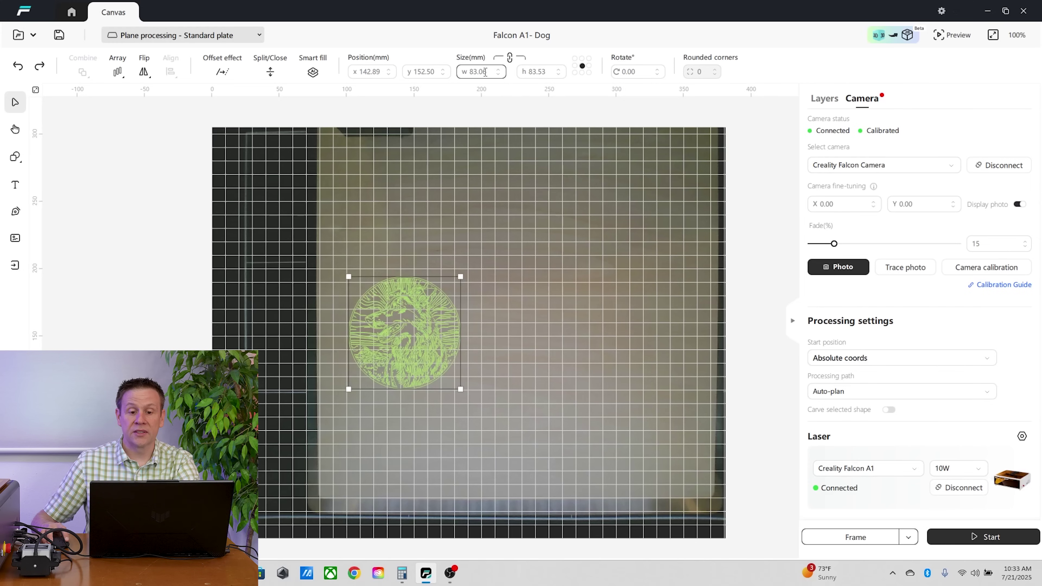
pyautogui.moveTo(460, 278)
pyautogui.mouseDown()
pyautogui.moveTo(512, 228)
pyautogui.moveTo(444, 295)
pyautogui.moveTo(494, 265)
pyautogui.moveTo(466, 277)
pyautogui.moveTo(476, 262)
pyautogui.moveTo(457, 280)
pyautogui.mouseUp()
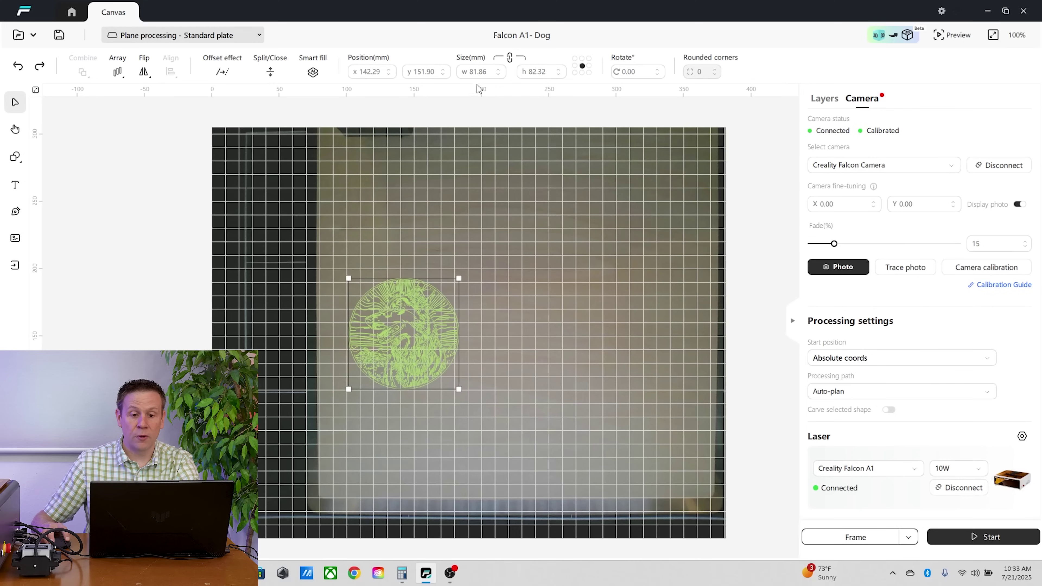
pyautogui.doubleClick(485, 72)
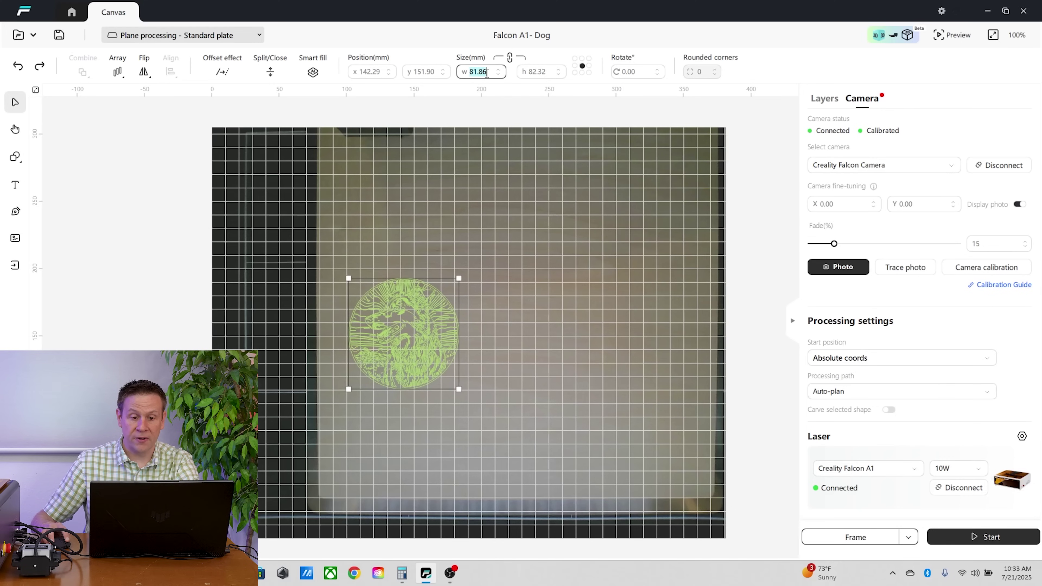
pyautogui.write('75')
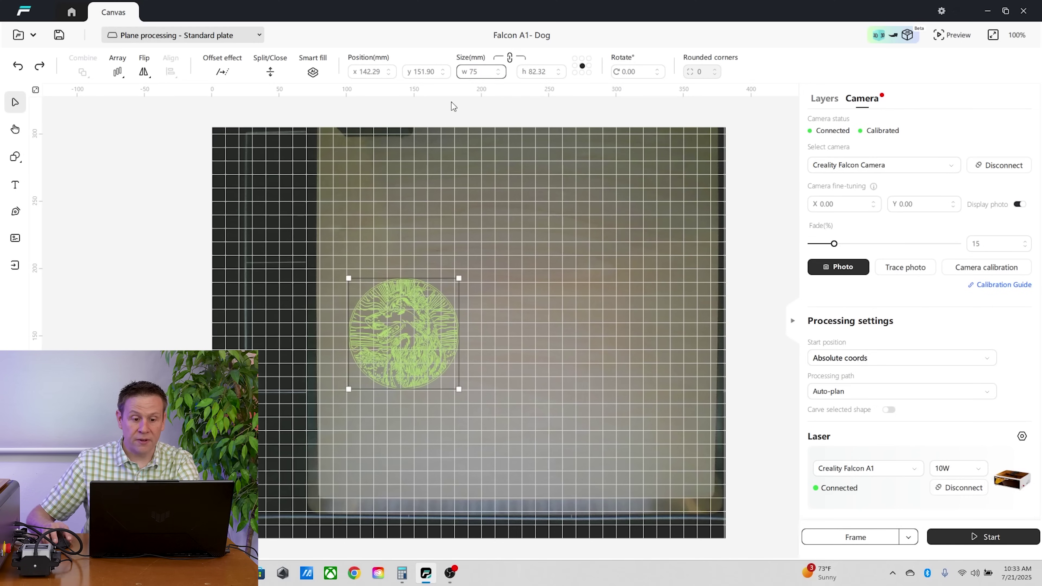
pyautogui.click(406, 234)
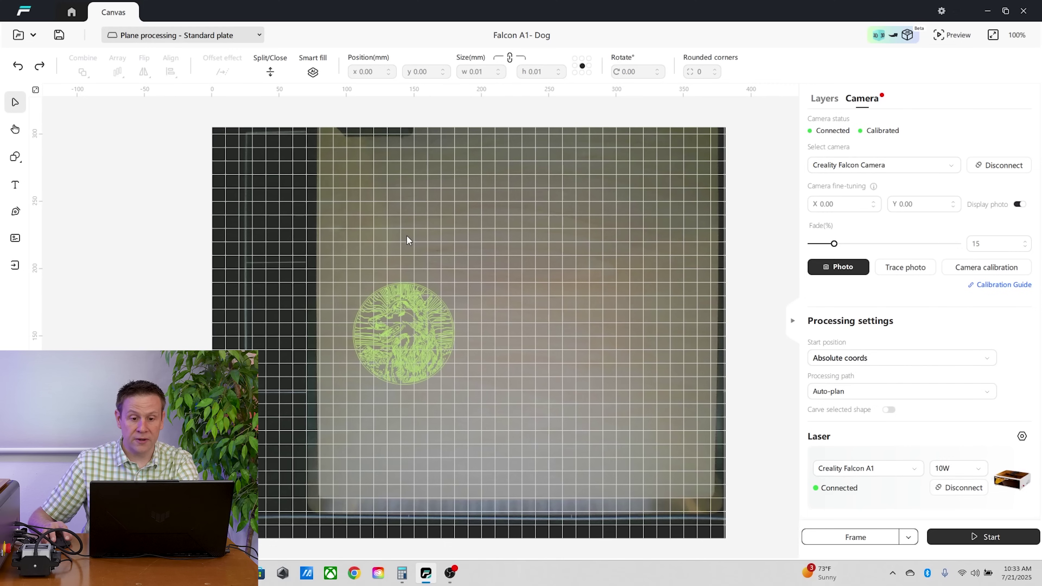
pyautogui.click(406, 300)
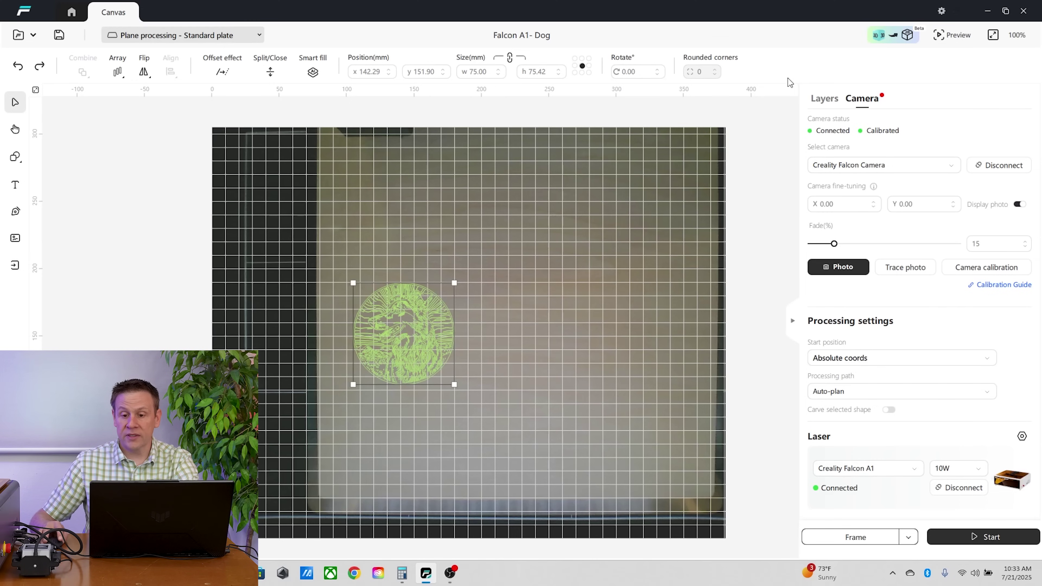
pyautogui.click(826, 100)
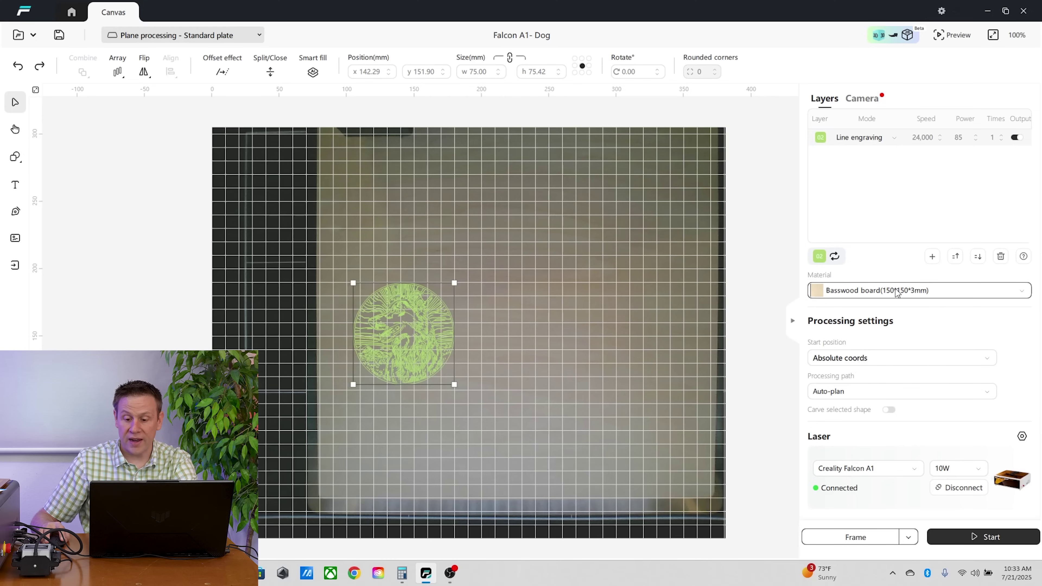
# Move the dog engraving lower on the board and enlarge it to 99.16 × 99.71 mm.
pyautogui.click(862, 102)
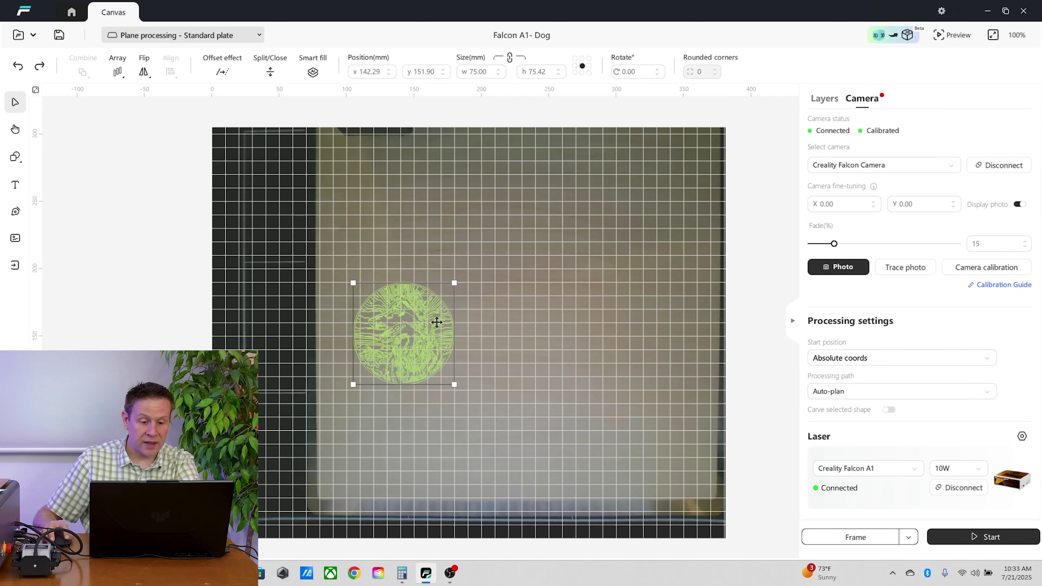
pyautogui.moveTo(395, 321); pyautogui.dragTo(380, 413)
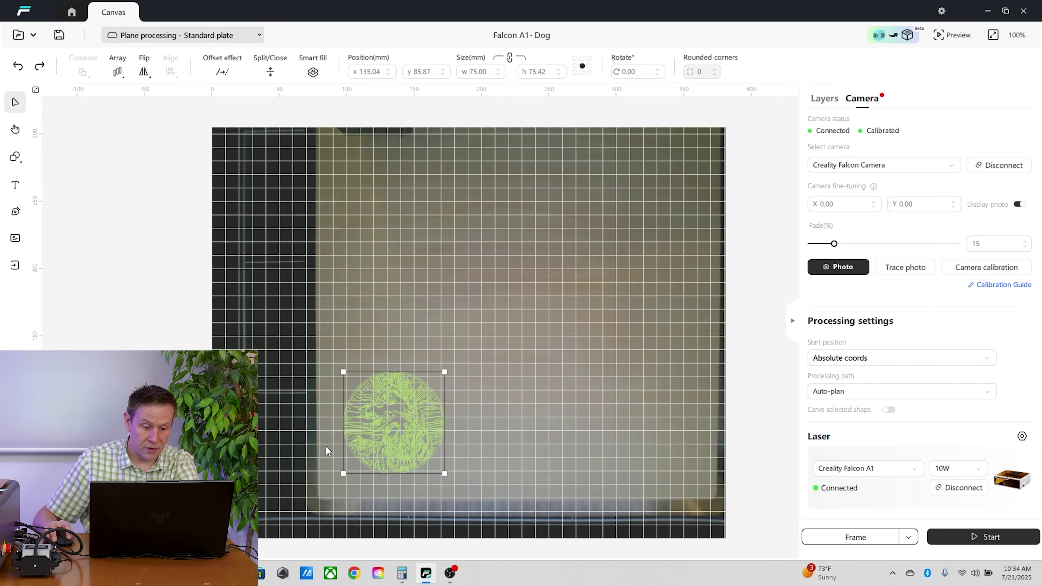
pyautogui.moveTo(445, 372); pyautogui.dragTo(477, 342)
pyautogui.moveTo(402, 418)
pyautogui.mouseDown()
pyautogui.moveTo(406, 438)
pyautogui.moveTo(407, 424)
pyautogui.mouseUp()
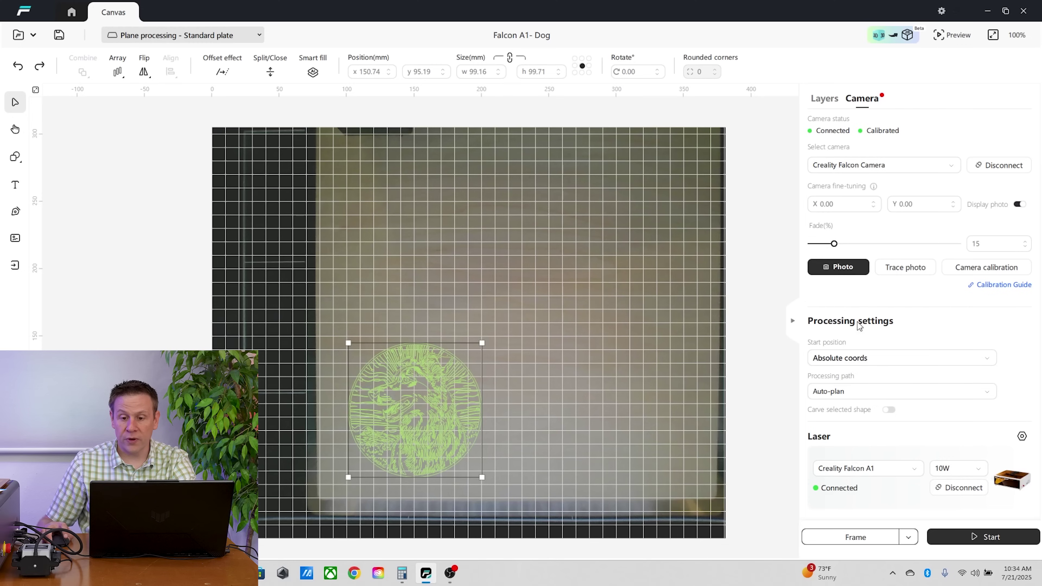
pyautogui.click(825, 99)
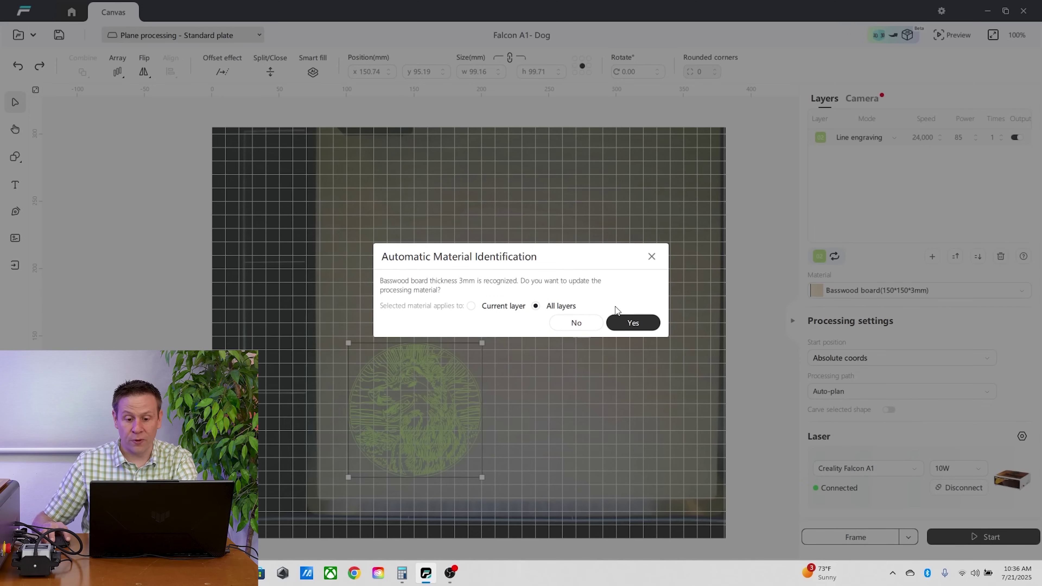
# Accept the detected Basswood board (3mm) material at speed 3,000 and power 40, then reselect the engraving.
pyautogui.click(634, 323)
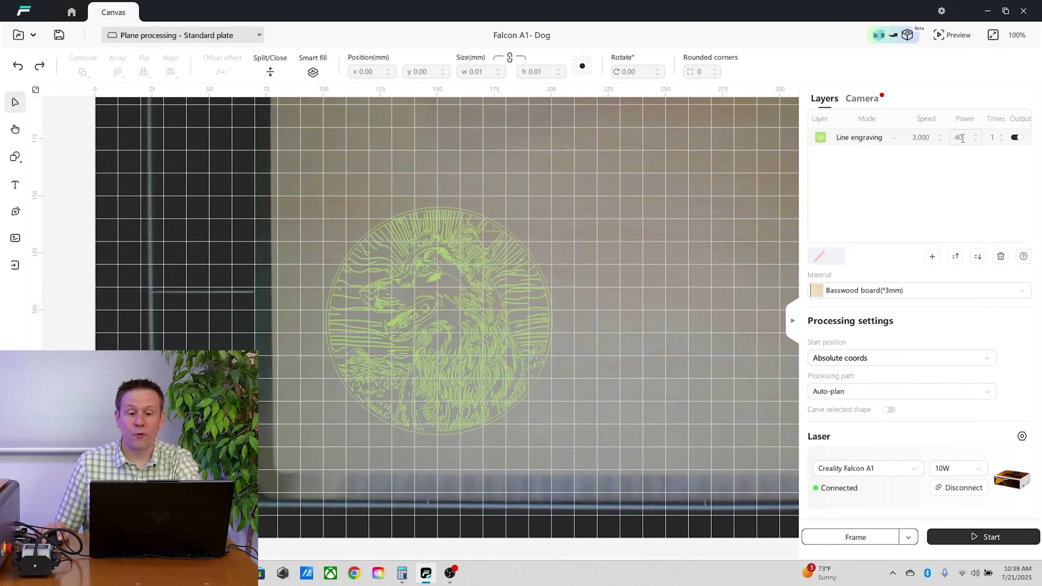
pyautogui.click(473, 364)
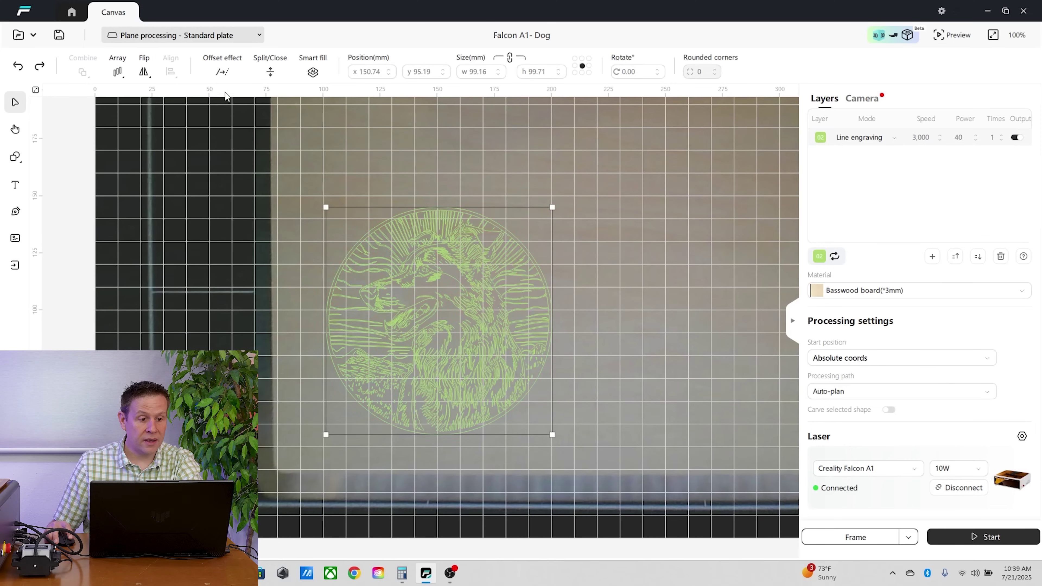
# Add a 3.26 mm offset circle around the dog engraving.
pyautogui.click(222, 71)
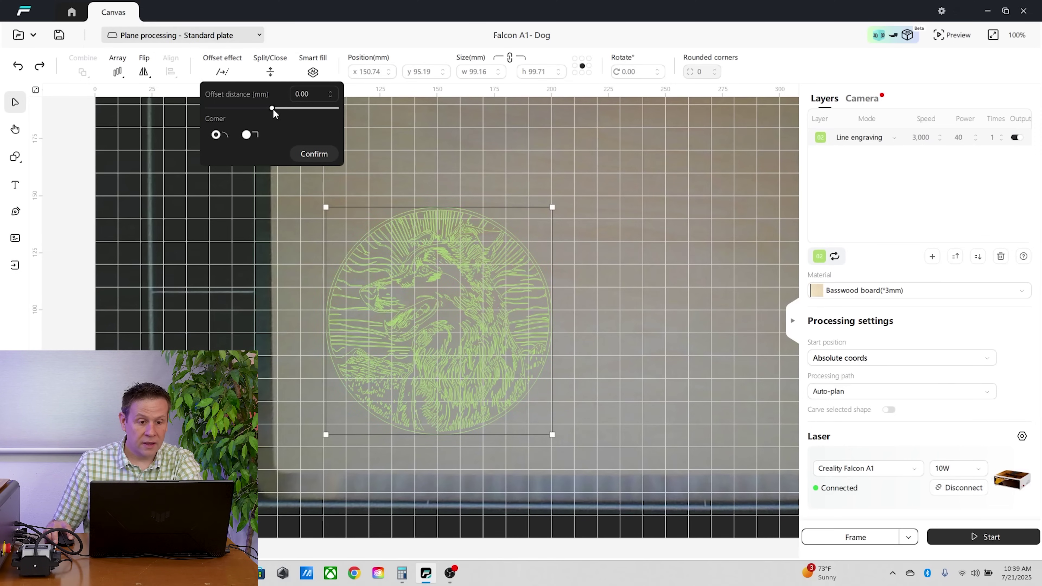
pyautogui.moveTo(273, 110); pyautogui.dragTo(283, 112)
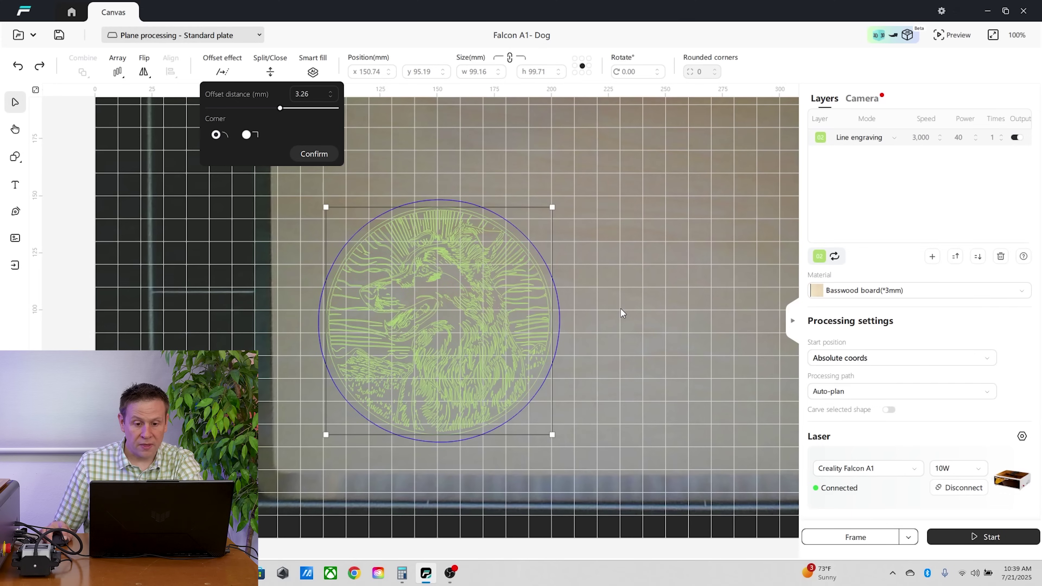
pyautogui.click(294, 155)
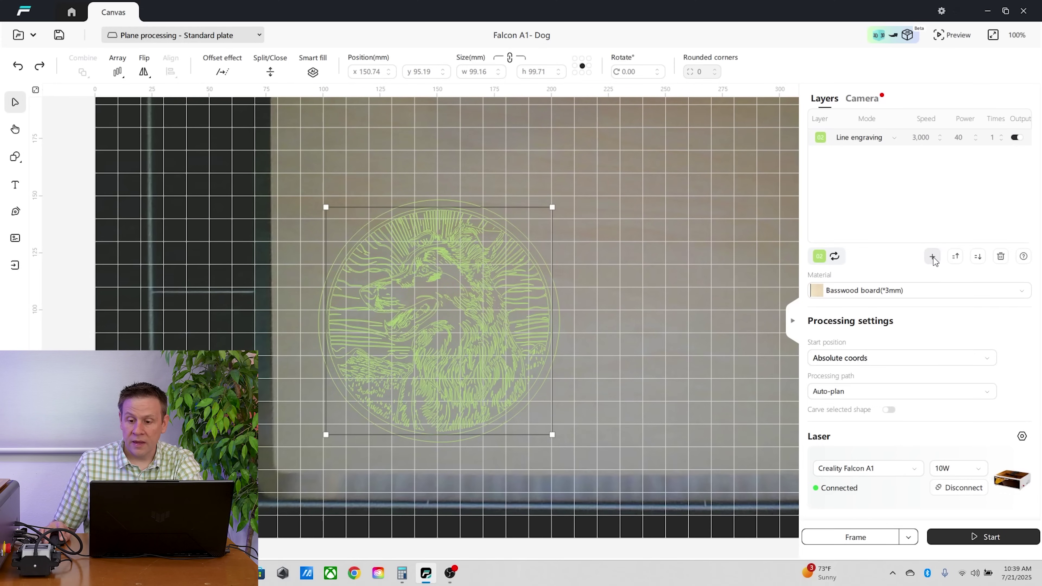
# Create layer 04 and assign the outer offset circle to it.
pyautogui.click(933, 259)
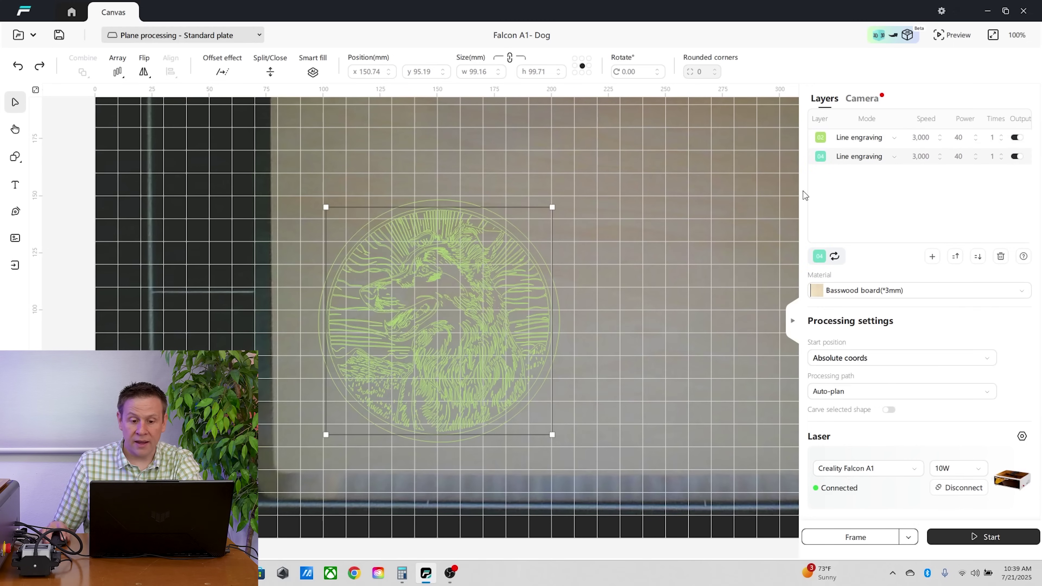
pyautogui.click(560, 320)
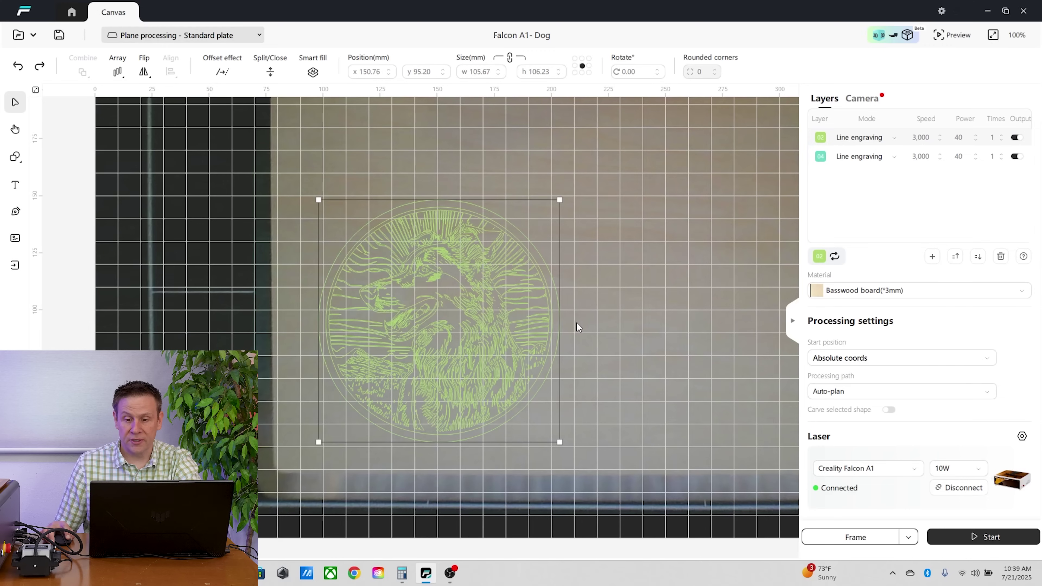
pyautogui.click(821, 160)
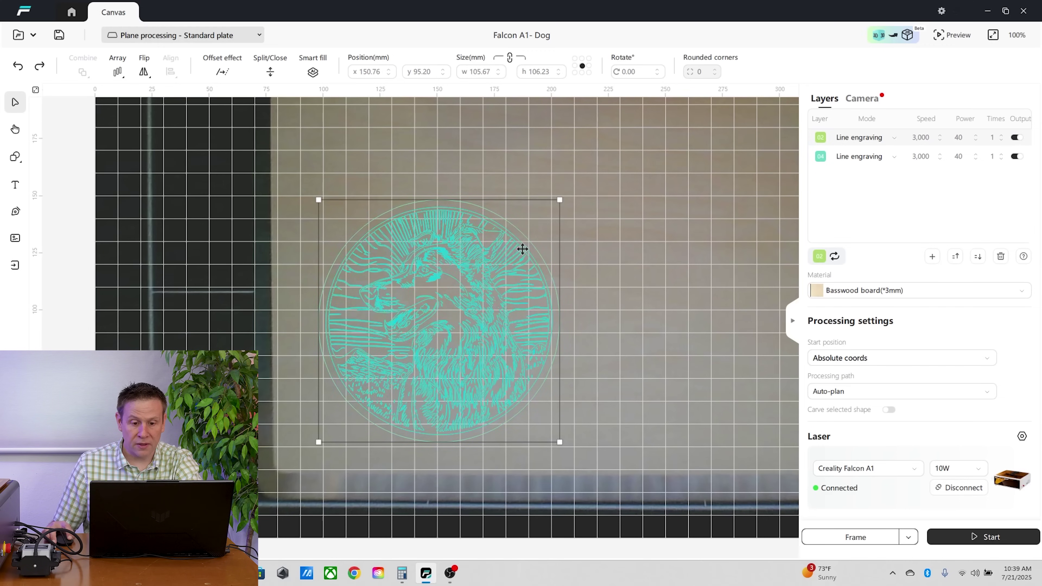
pyautogui.scroll(5, 578, 286)
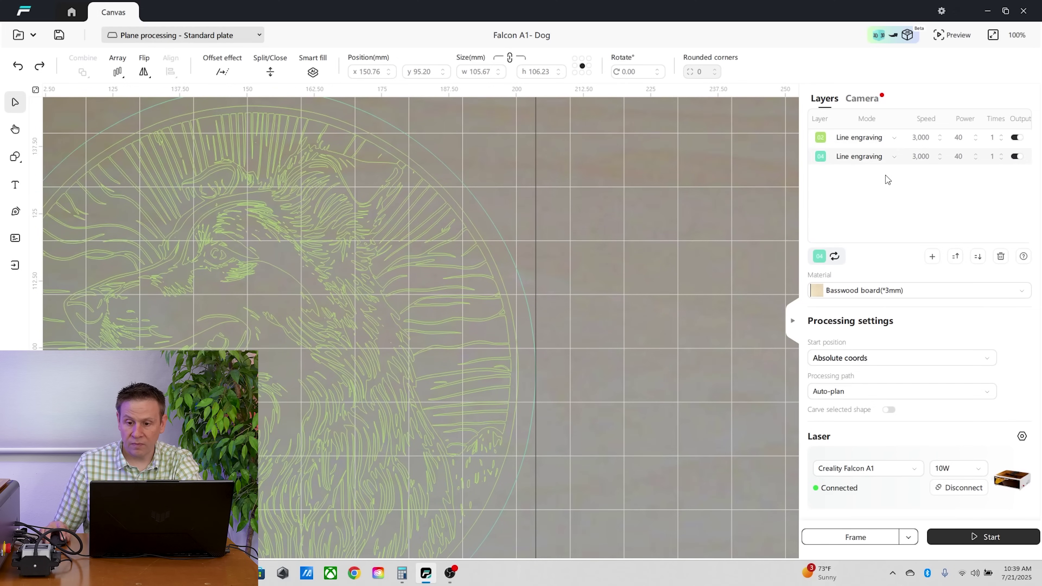
# Switch layer 04's mode to Line cutting at speed 350 and power 100.
pyautogui.click(894, 159)
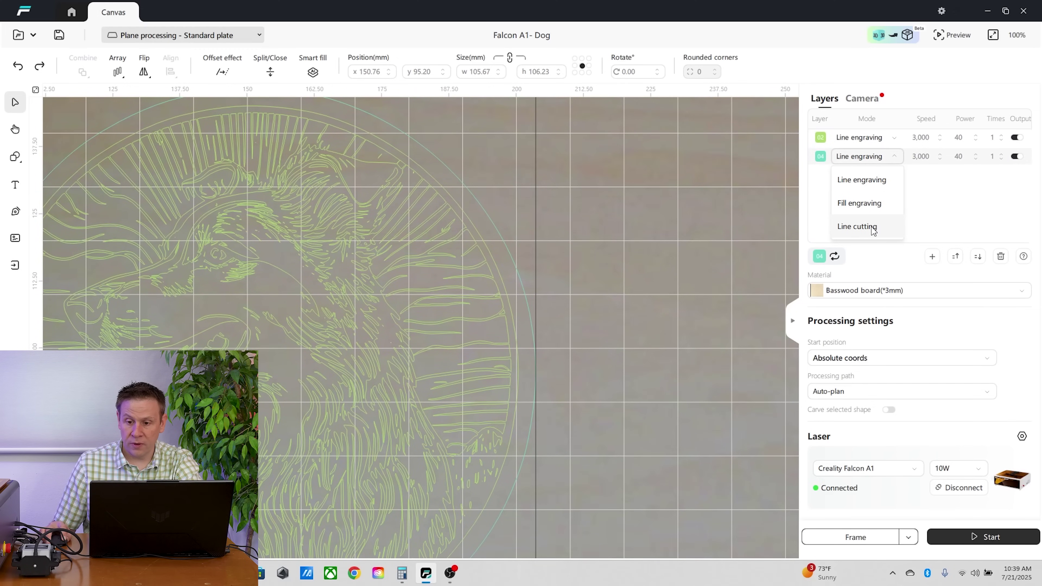
pyautogui.click(857, 227)
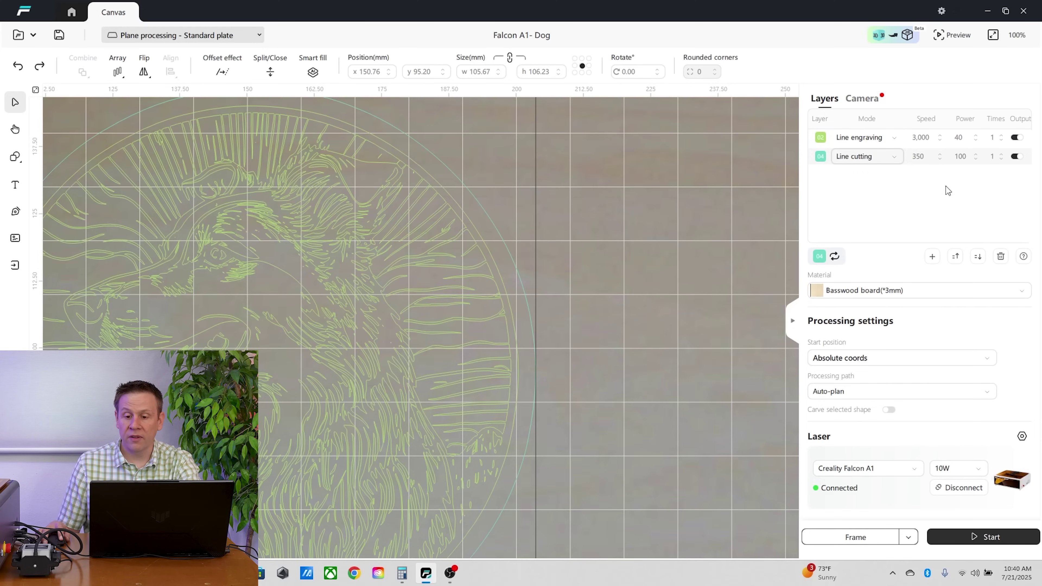
pyautogui.scroll(-5, 670, 323)
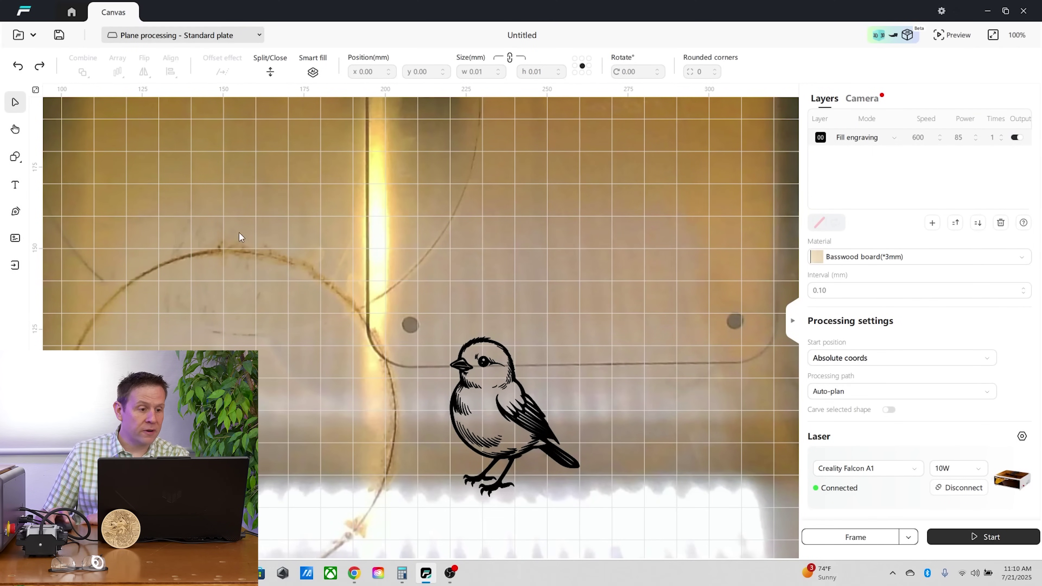
pyautogui.click(15, 239)
pyautogui.scroll(-5, 139, 233)
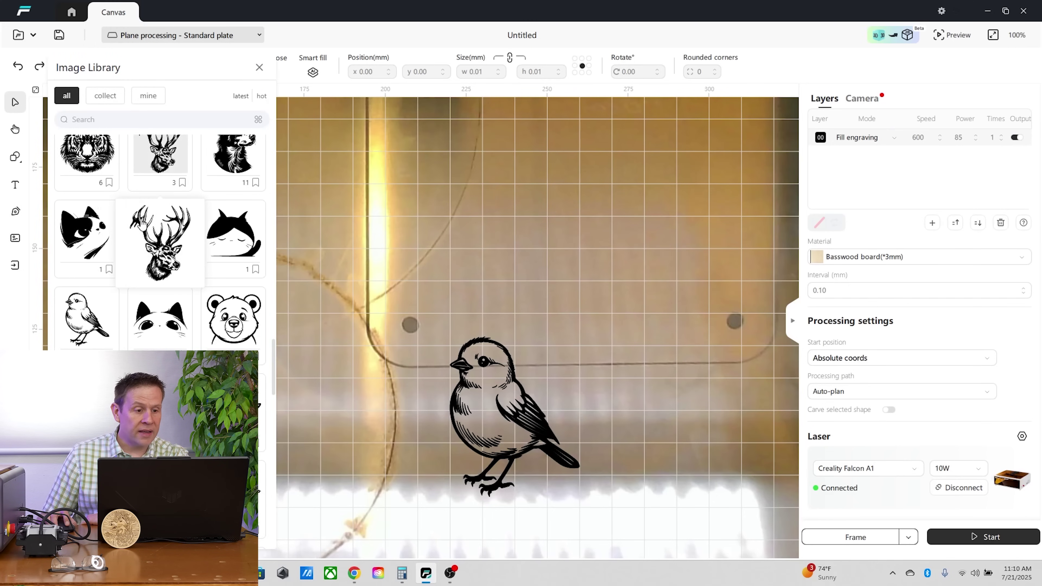
pyautogui.scroll(3, 140, 233)
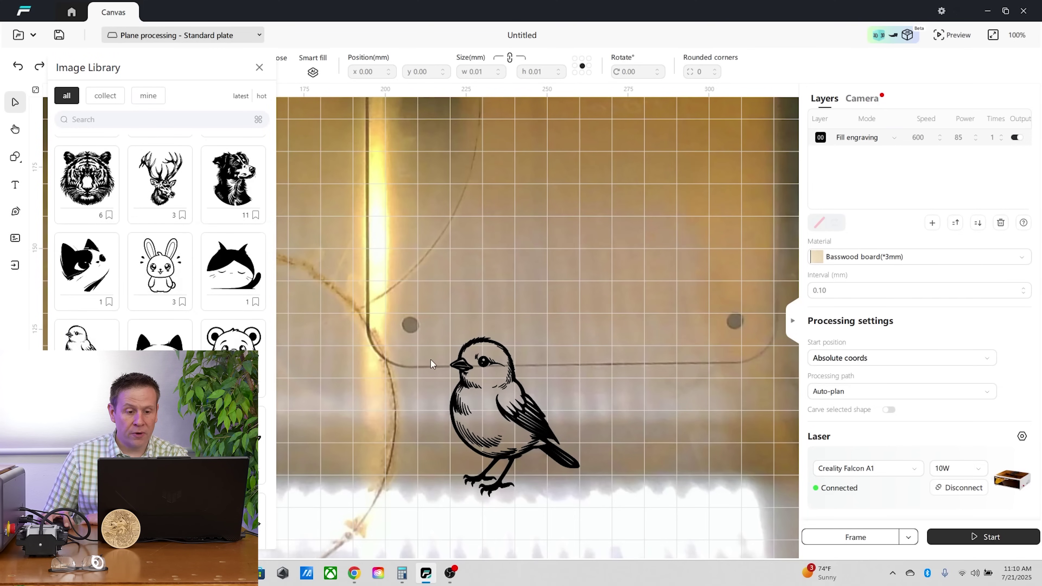
pyautogui.click(382, 341)
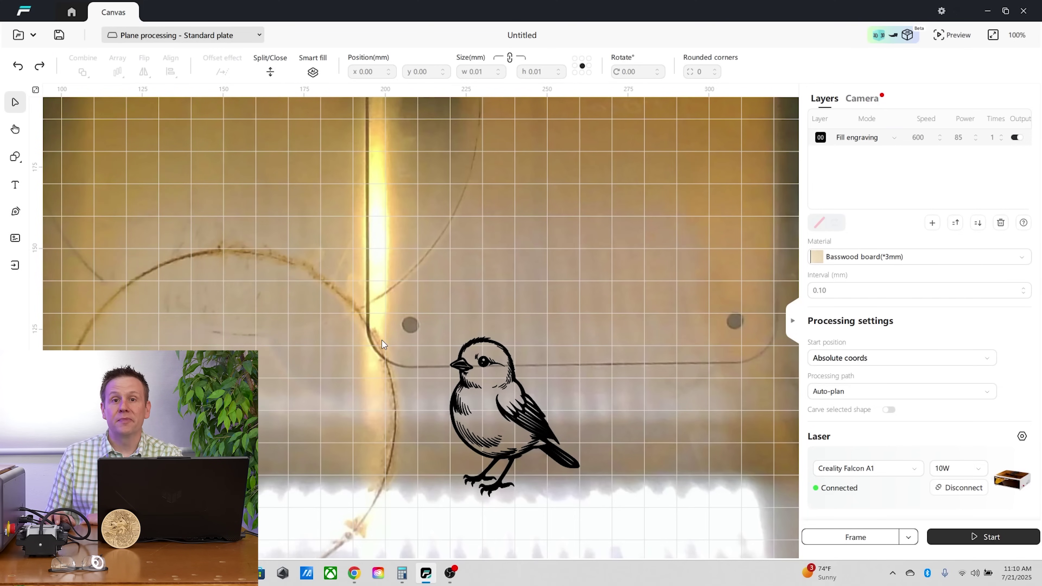
pyautogui.scroll(-5, 622, 272)
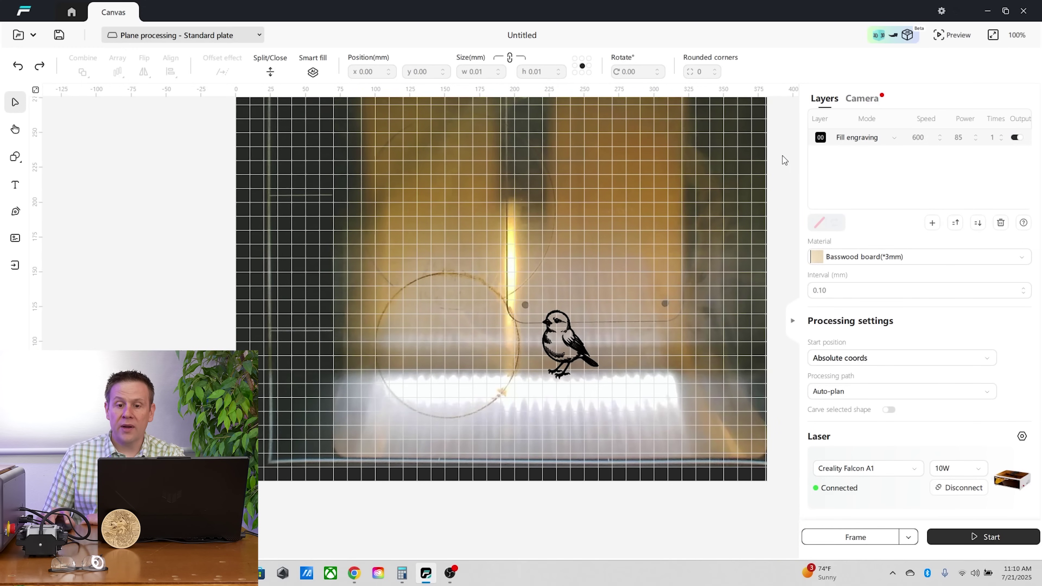
# Take a fresh camera photo of the laser bed showing the stone.
pyautogui.click(861, 100)
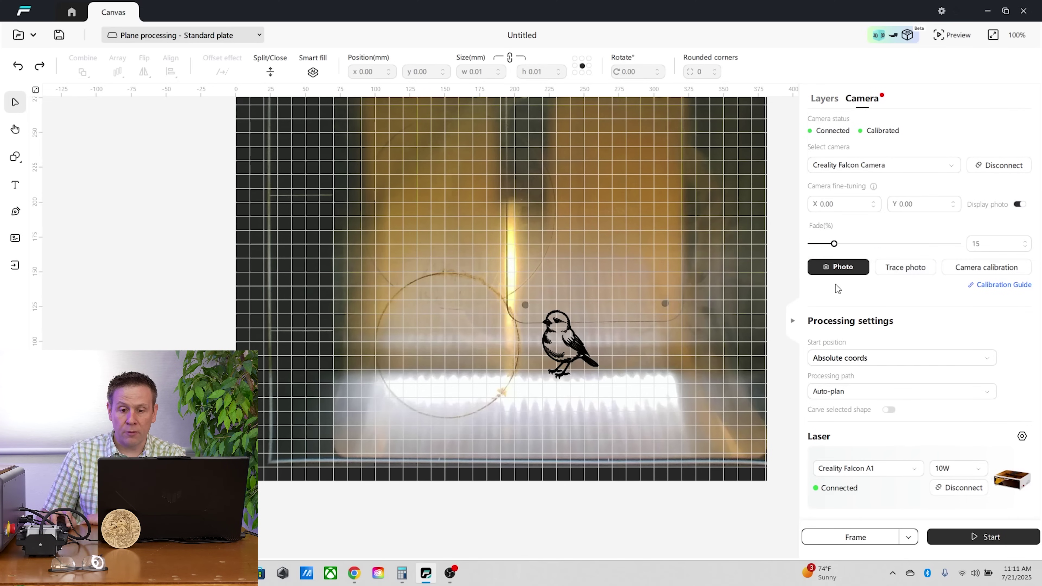
pyautogui.click(843, 271)
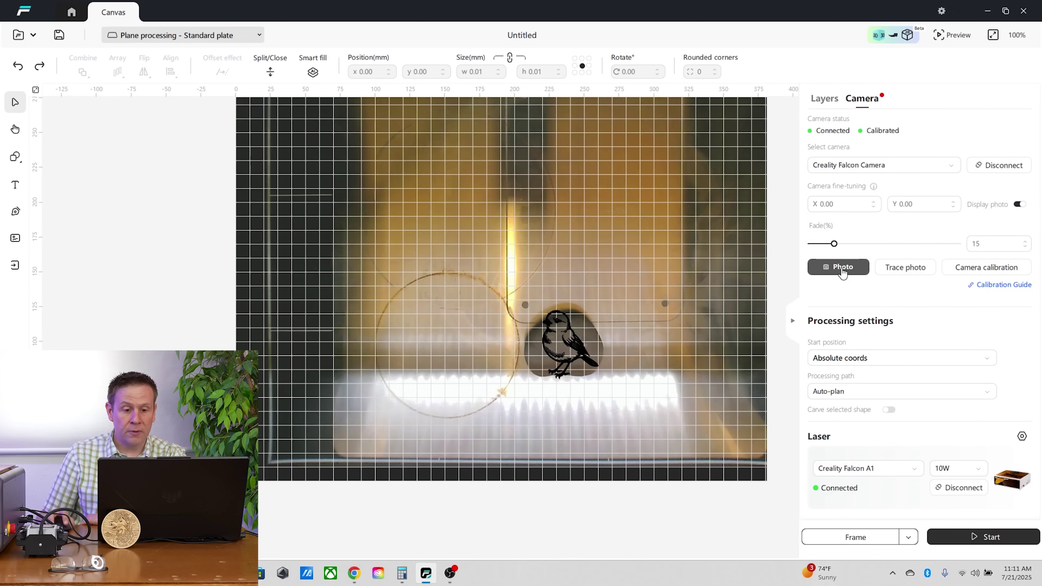
pyautogui.scroll(5, 588, 407)
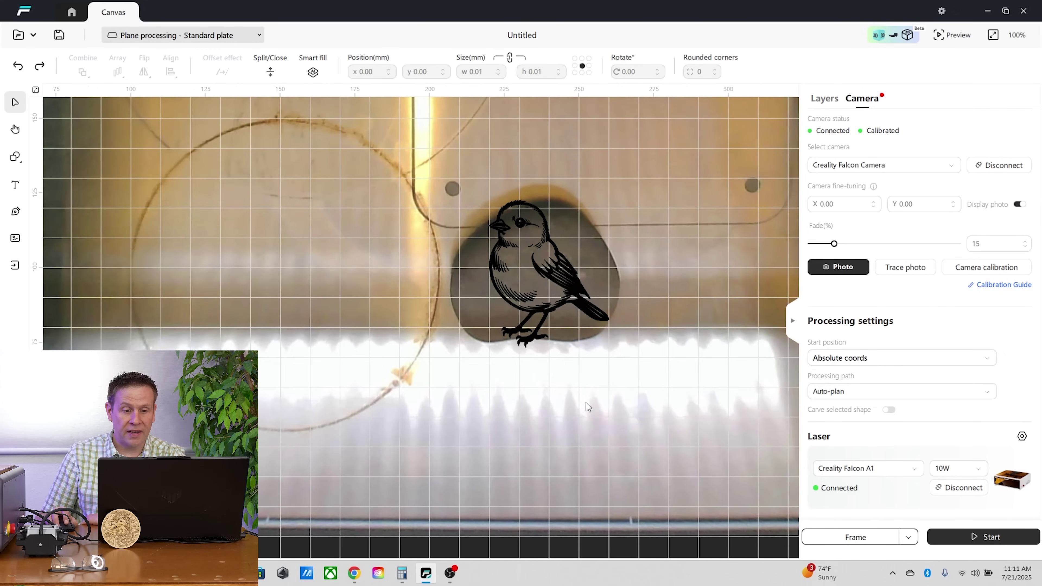
pyautogui.scroll(1, 555, 335)
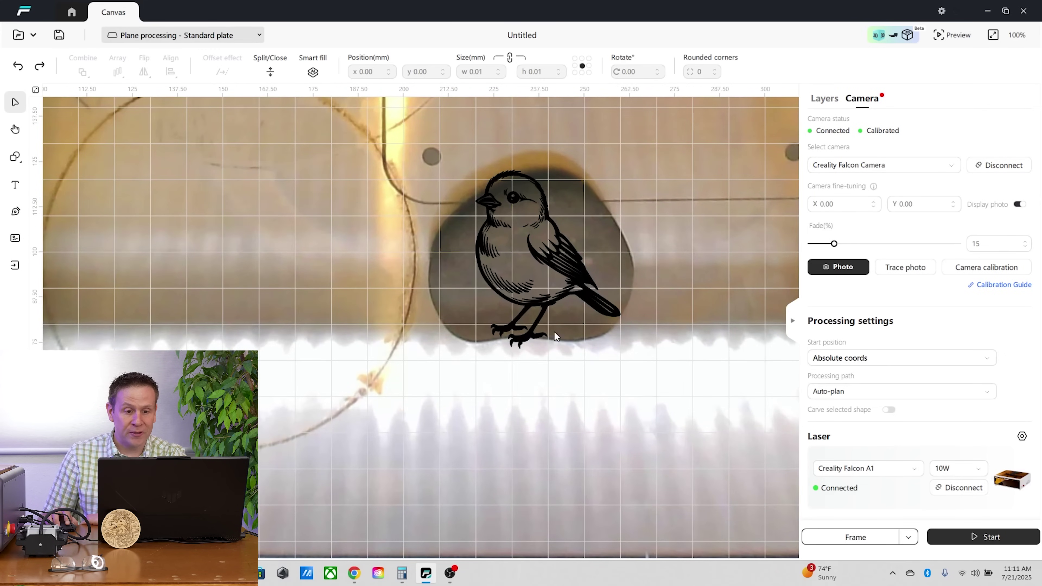
# Shrink the bird to about 28 × 34 mm and move it onto the stone at x 239.16, y 97.55.
pyautogui.moveTo(424, 139); pyautogui.dragTo(644, 373)
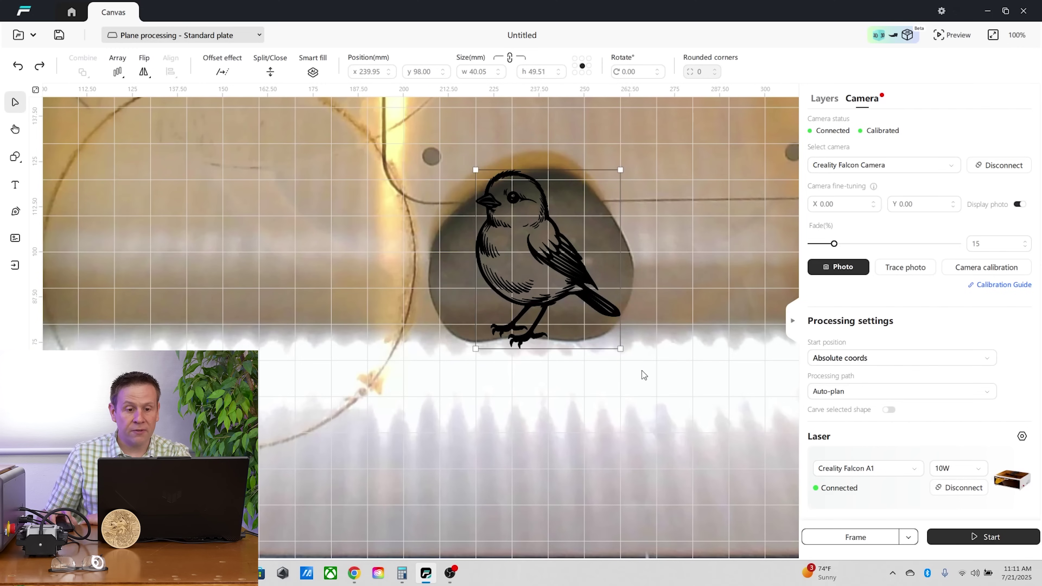
pyautogui.moveTo(622, 169); pyautogui.dragTo(575, 225)
pyautogui.moveTo(518, 288); pyautogui.dragTo(538, 262)
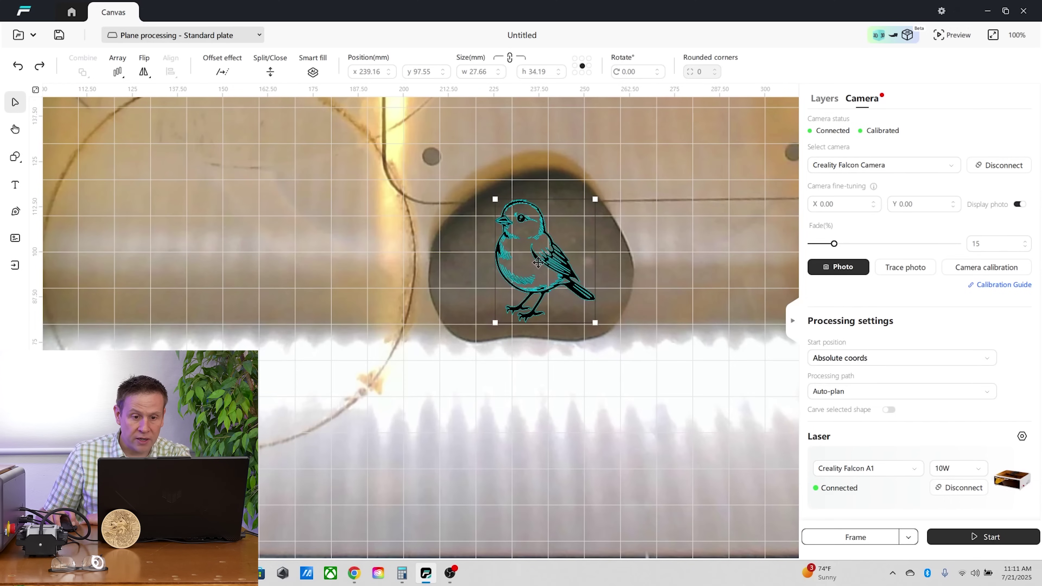
pyautogui.click(531, 406)
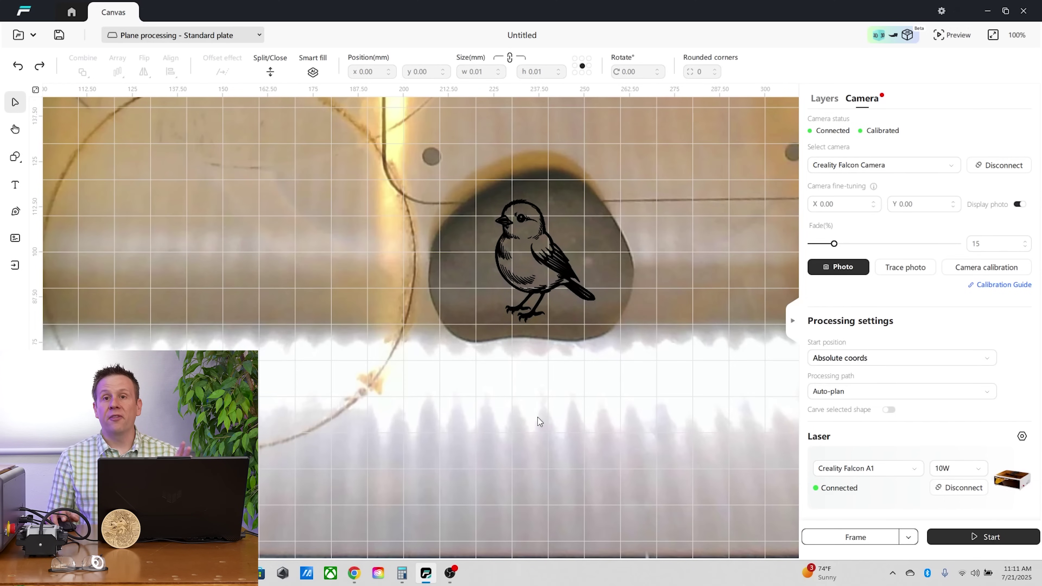
pyautogui.click(825, 99)
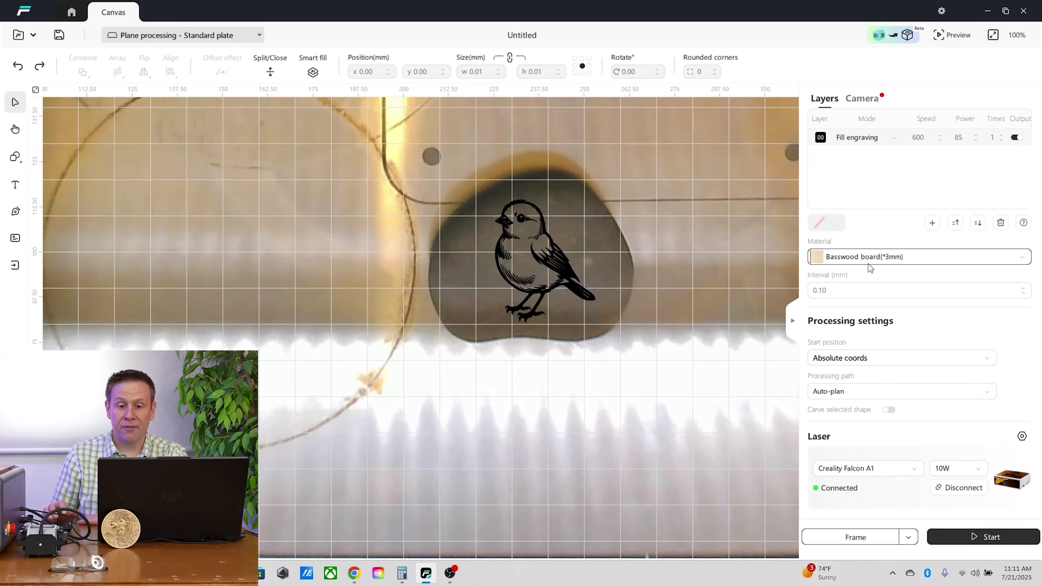
# Review the material parameter library and cancel, keeping Basswood board (3mm).
pyautogui.click(826, 258)
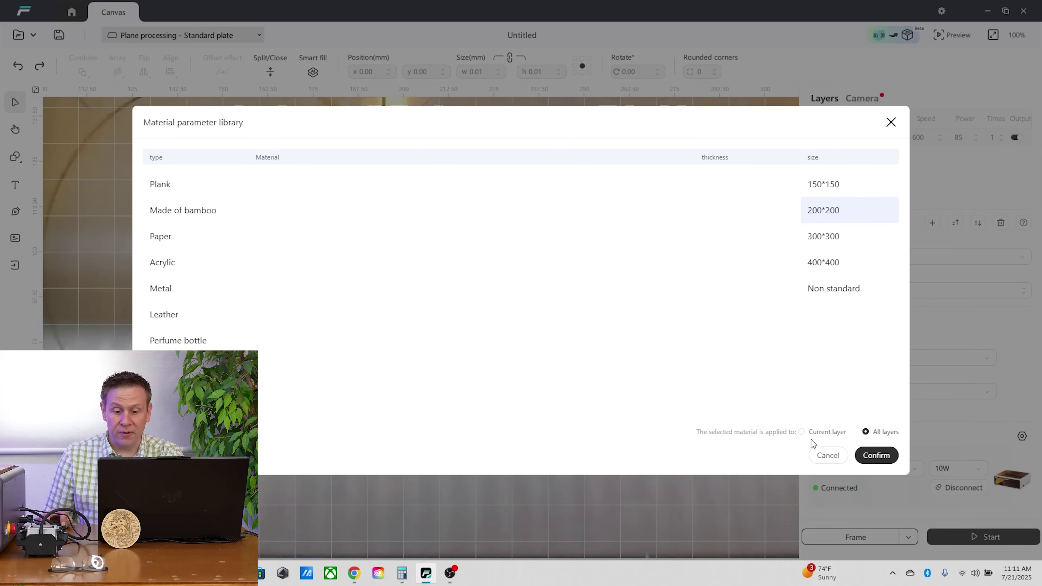
pyautogui.click(826, 457)
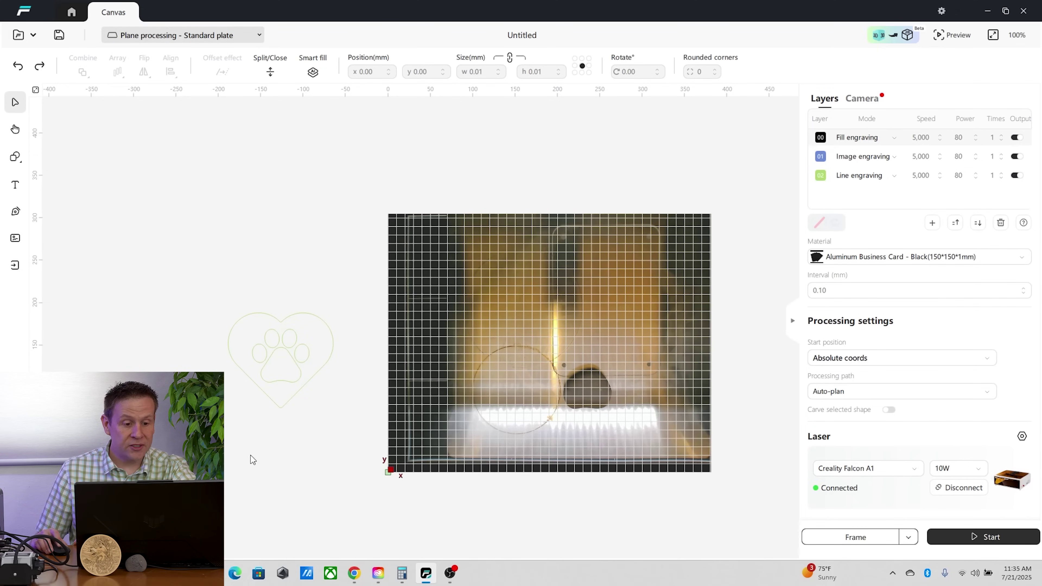
# Zoom in and out on the heart design and bring up the camera controls.
pyautogui.scroll(8, 257, 379)
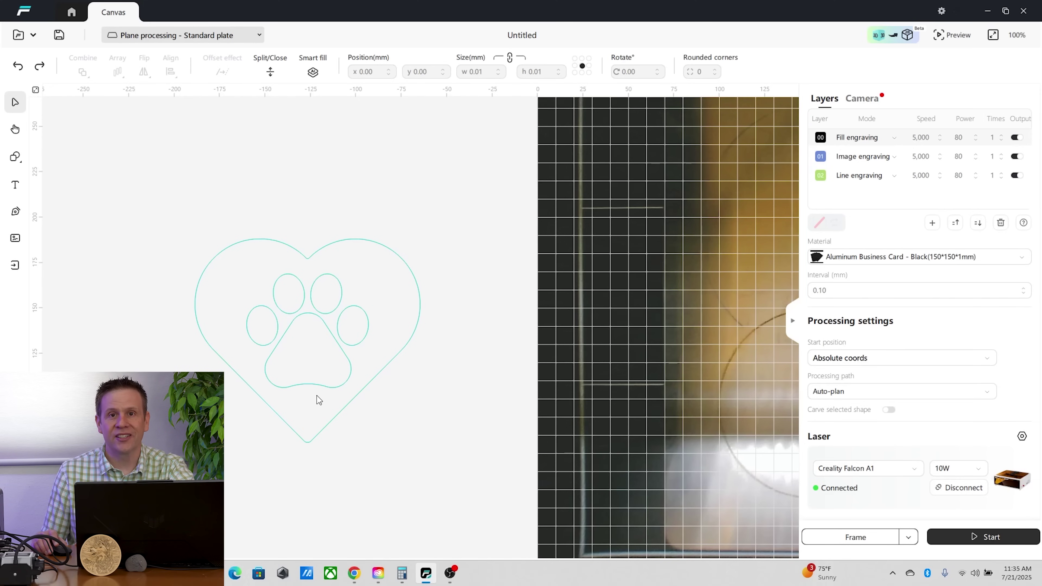
pyautogui.scroll(-3, 317, 396)
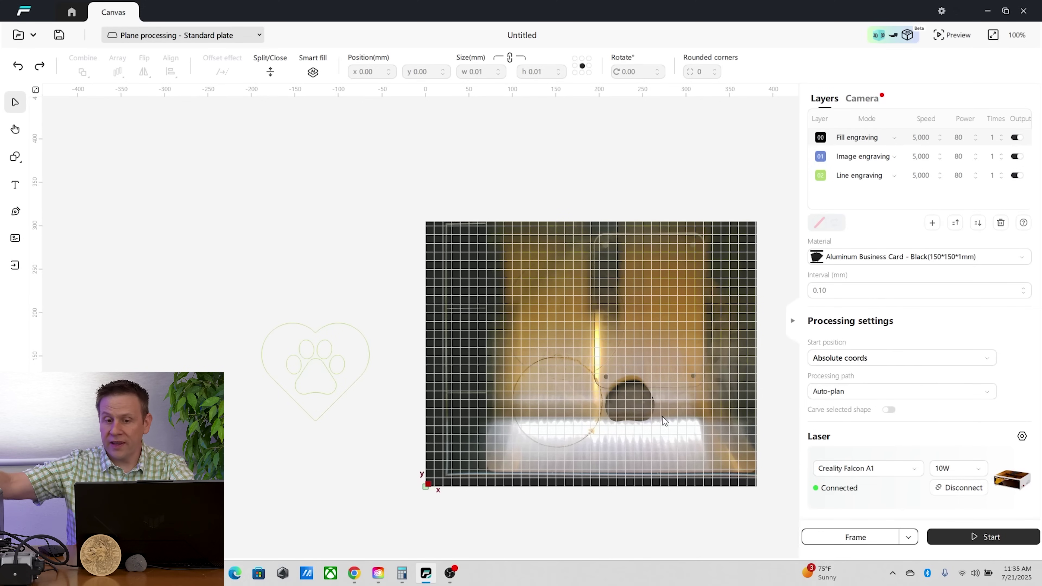
pyautogui.click(863, 98)
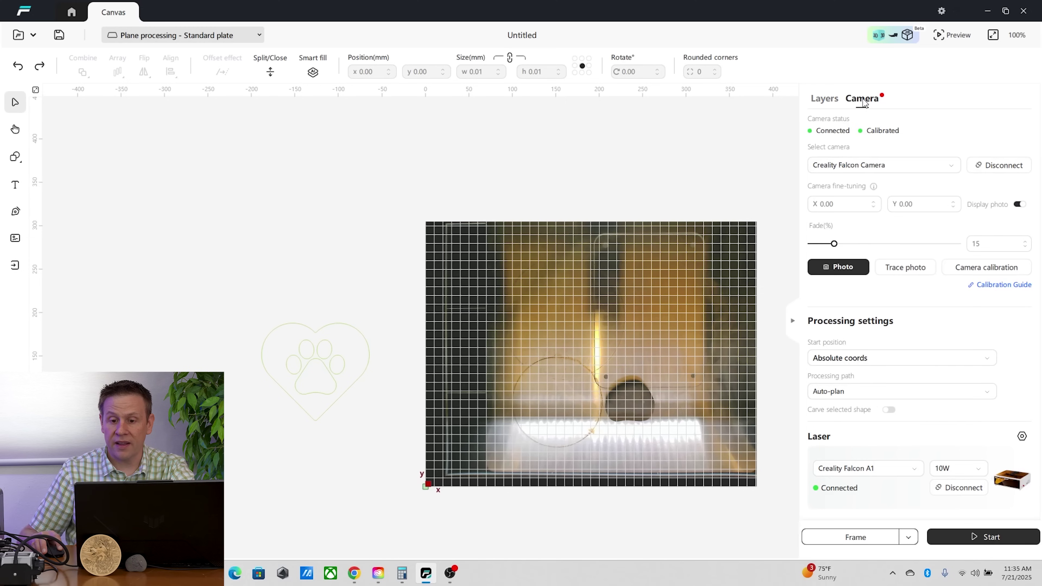
# Refresh the bed photo to show the black bone-shaped tag and zoom in on it.
pyautogui.click(850, 272)
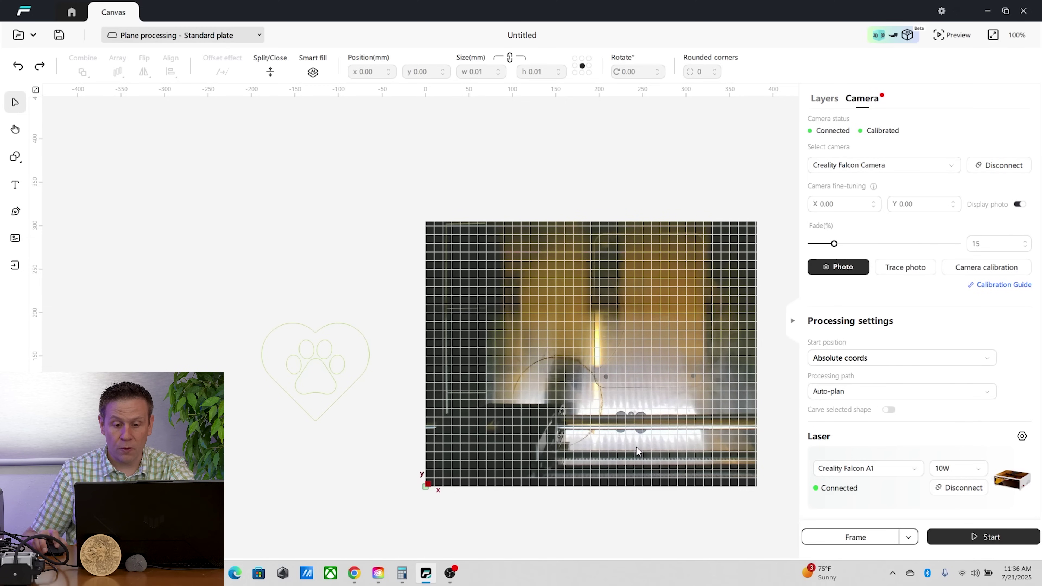
pyautogui.scroll(5, 634, 443)
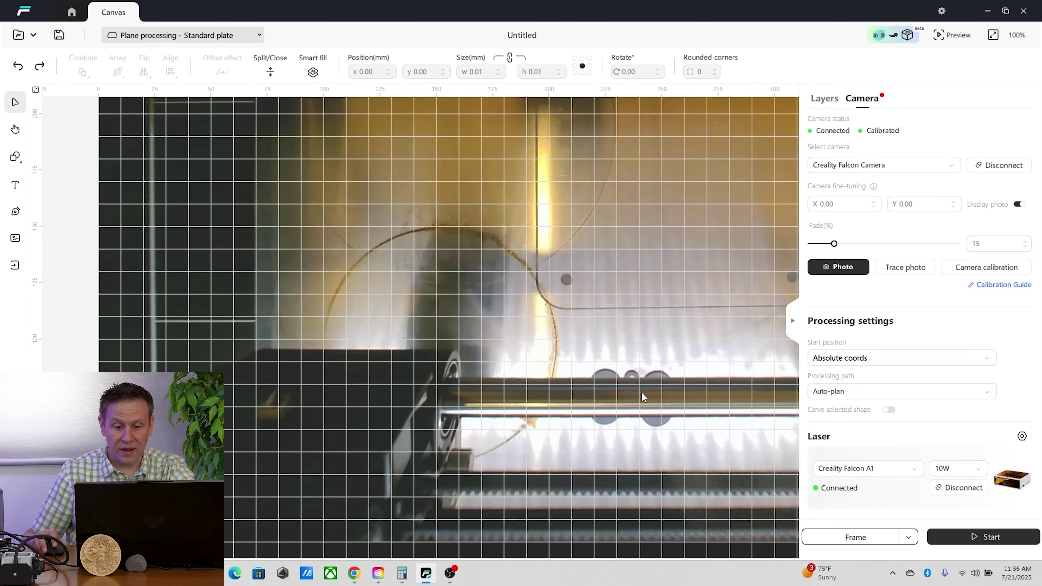
pyautogui.click(909, 538)
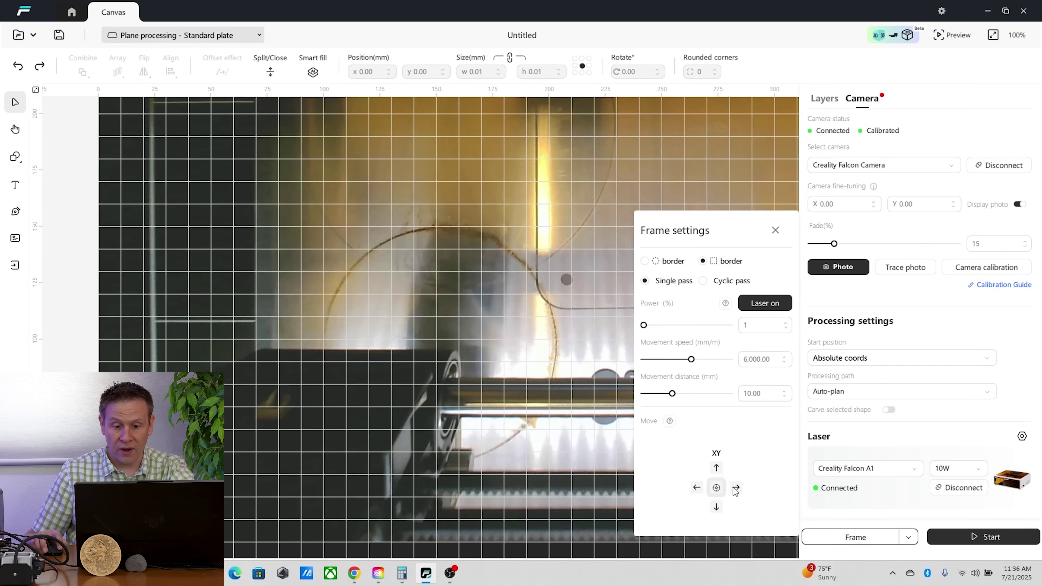
pyautogui.click(779, 231)
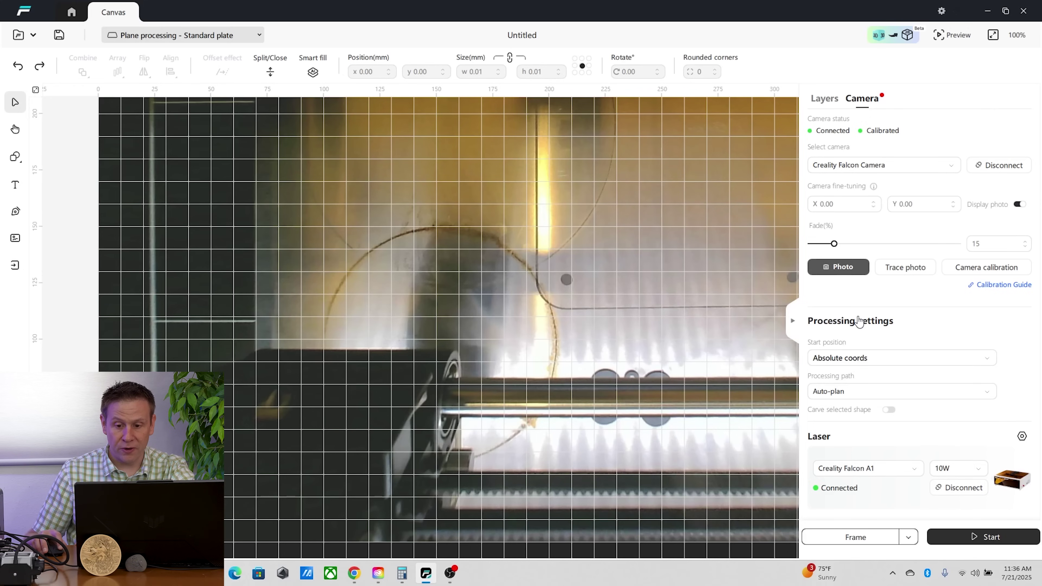
pyautogui.scroll(3, 736, 412)
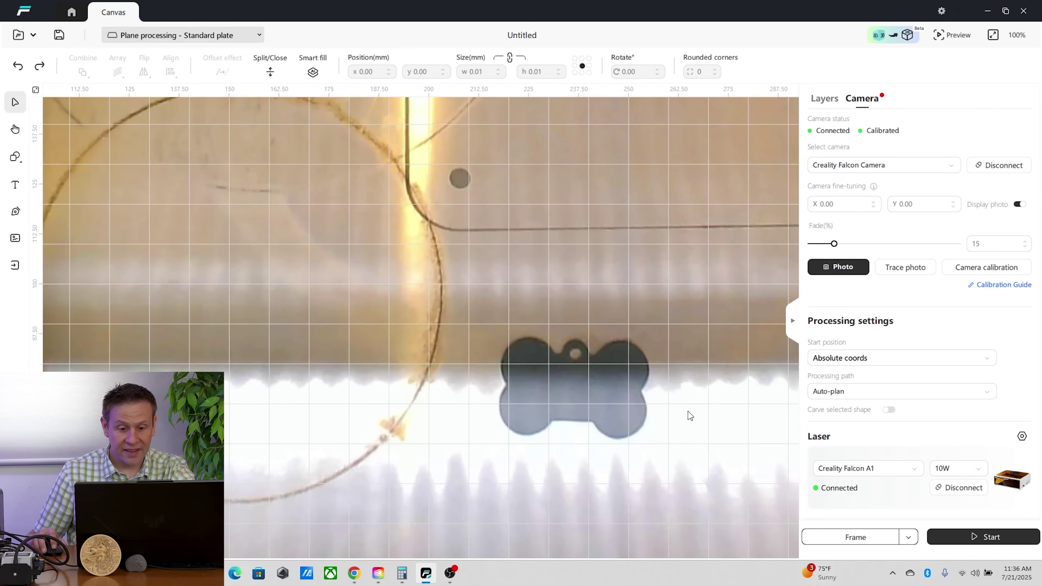
pyautogui.scroll(-5, 688, 411)
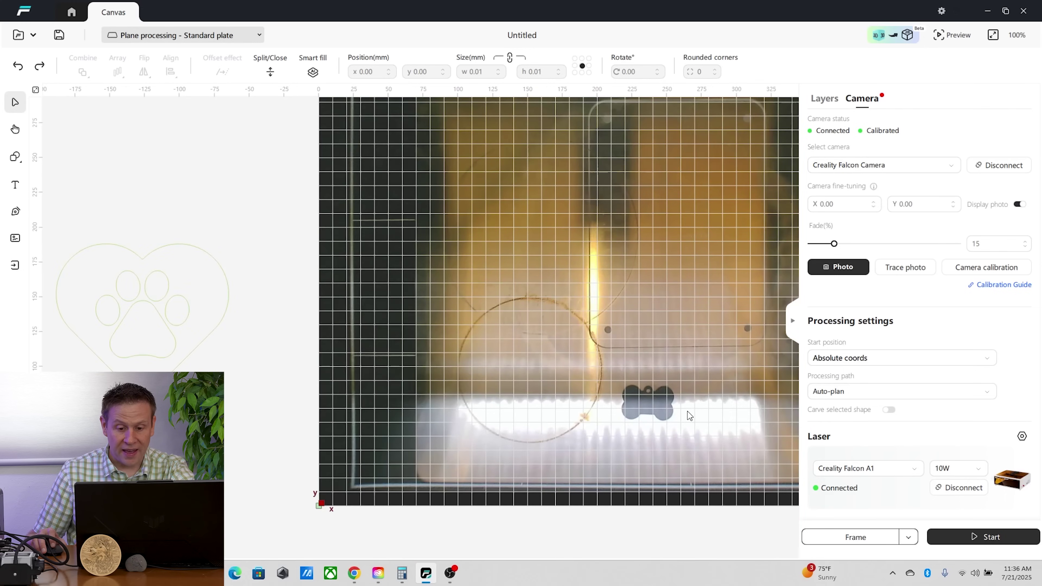
# Shrink the paw-in-heart design and move it onto the black bone tag in the bed photo.
pyautogui.moveTo(205, 279); pyautogui.dragTo(367, 424)
pyautogui.moveTo(353, 290); pyautogui.dragTo(688, 398)
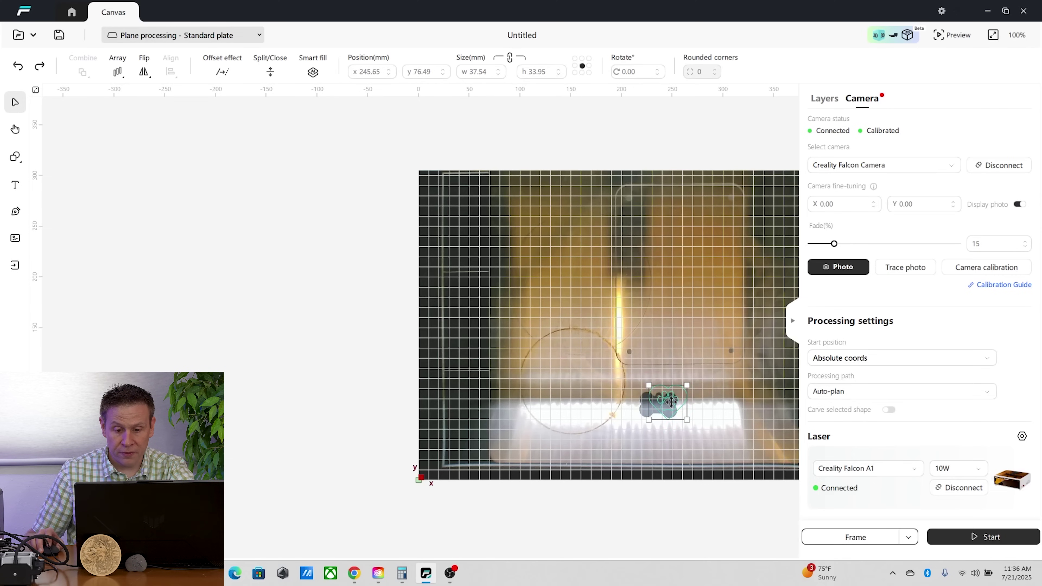
pyautogui.scroll(5, 685, 405)
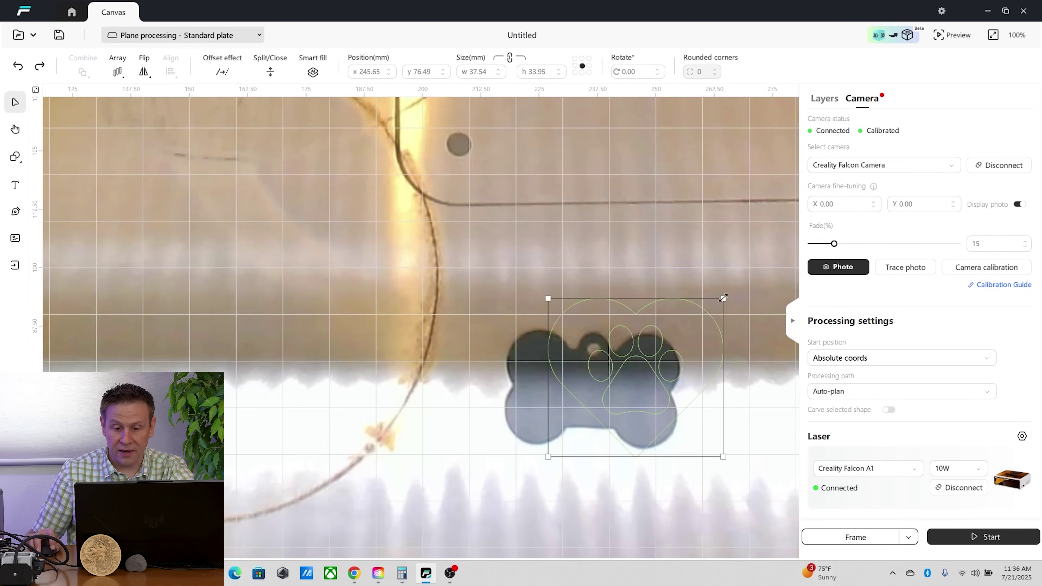
pyautogui.moveTo(723, 298); pyautogui.dragTo(615, 395)
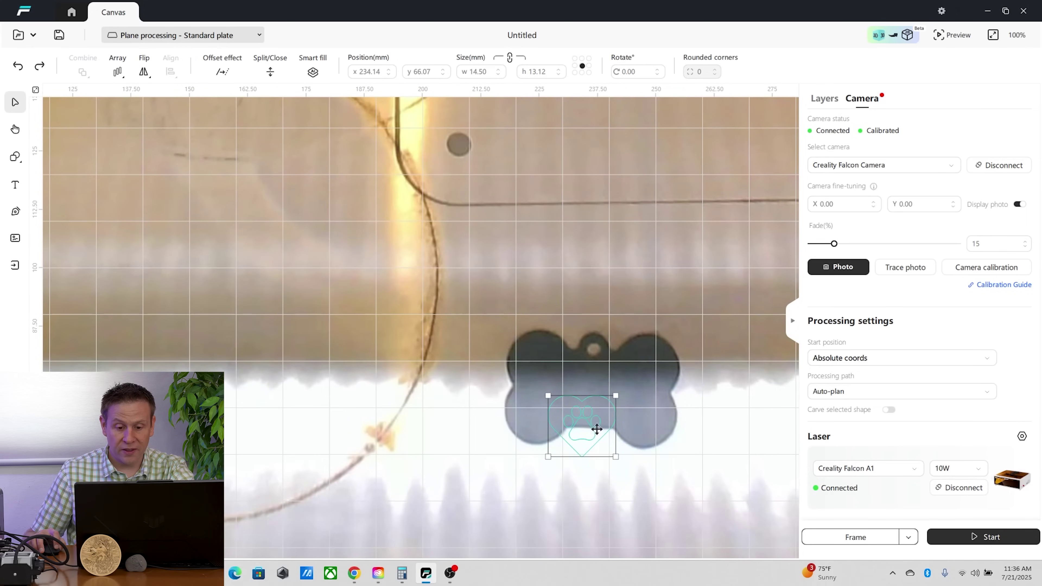
pyautogui.moveTo(596, 429); pyautogui.dragTo(603, 395)
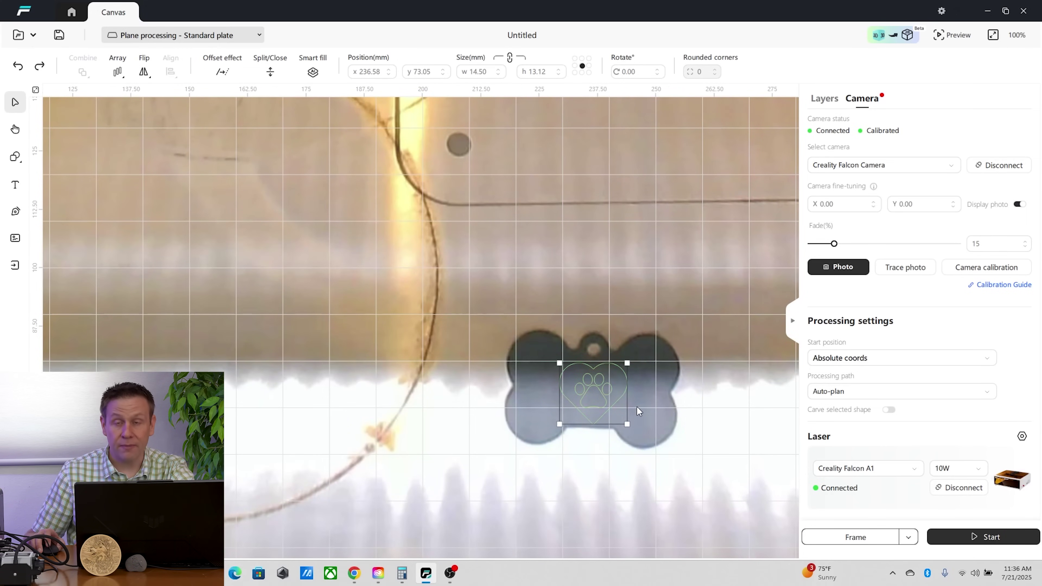
# Shrink the paw-heart to 11.70 × 10.62 mm, tilt it 1°, and centre it on the tag.
pyautogui.scroll(3, 636, 408)
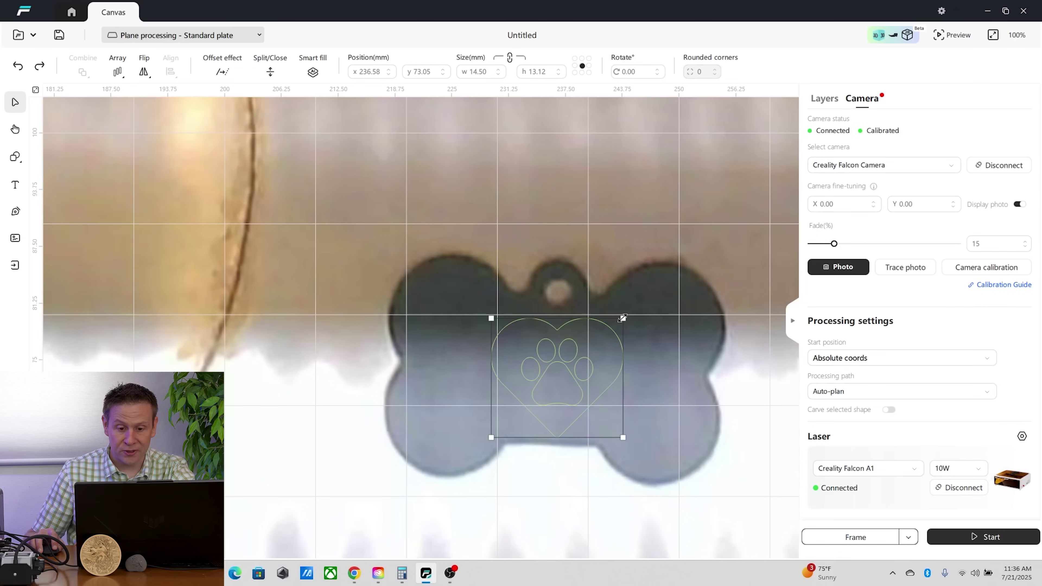
pyautogui.moveTo(622, 318); pyautogui.dragTo(597, 348)
pyautogui.moveTo(546, 385); pyautogui.dragTo(558, 366)
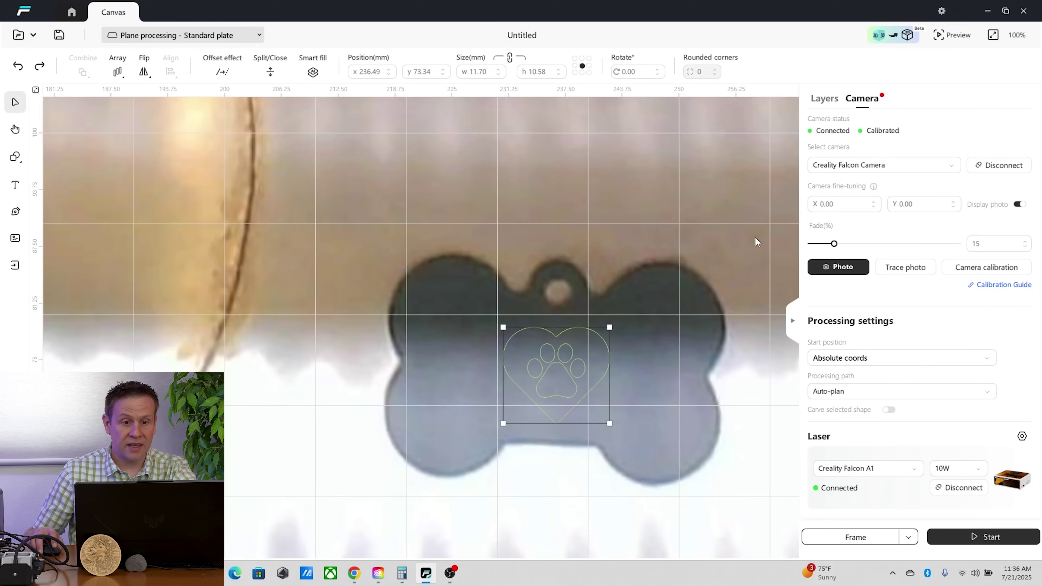
pyautogui.click(658, 71)
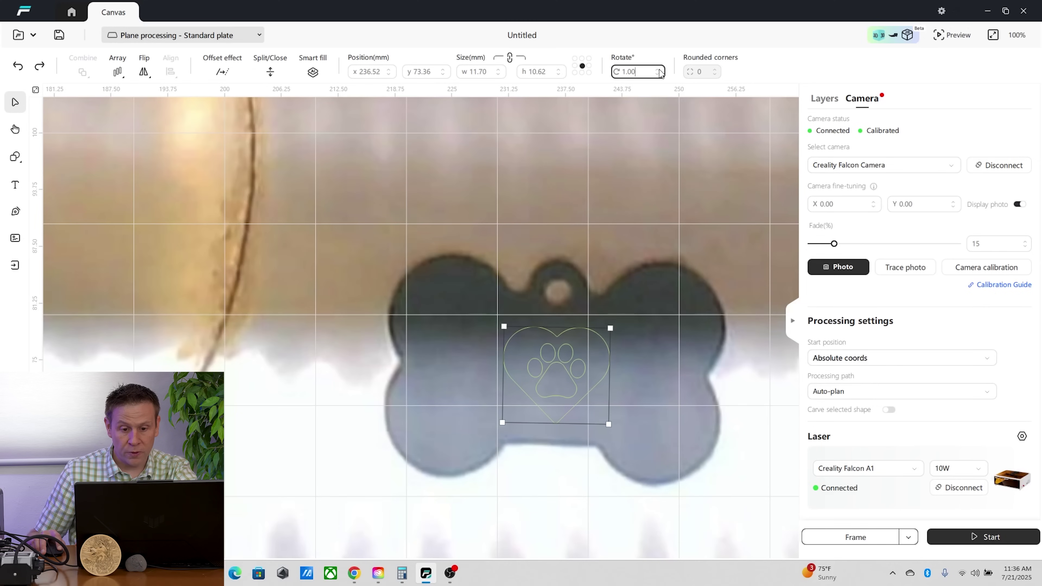
pyautogui.moveTo(547, 382)
pyautogui.mouseDown()
pyautogui.moveTo(556, 377)
pyautogui.moveTo(549, 386)
pyautogui.moveTo(551, 353)
pyautogui.moveTo(547, 498)
pyautogui.moveTo(551, 373)
pyautogui.mouseUp()
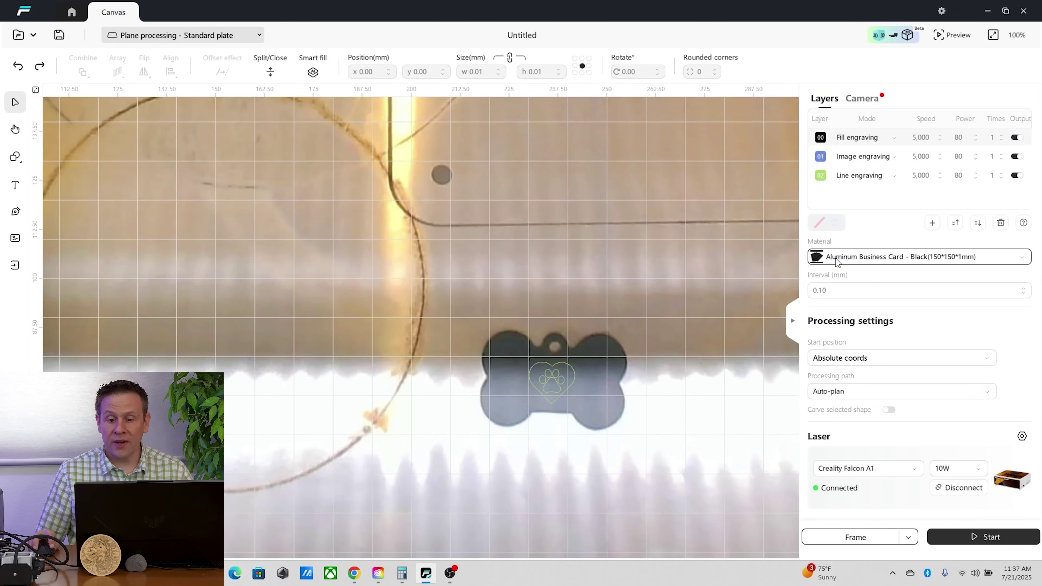
# Apply Aluminum Business Card - Black, 1mm from the Metal library to all layers.
pyautogui.click(837, 259)
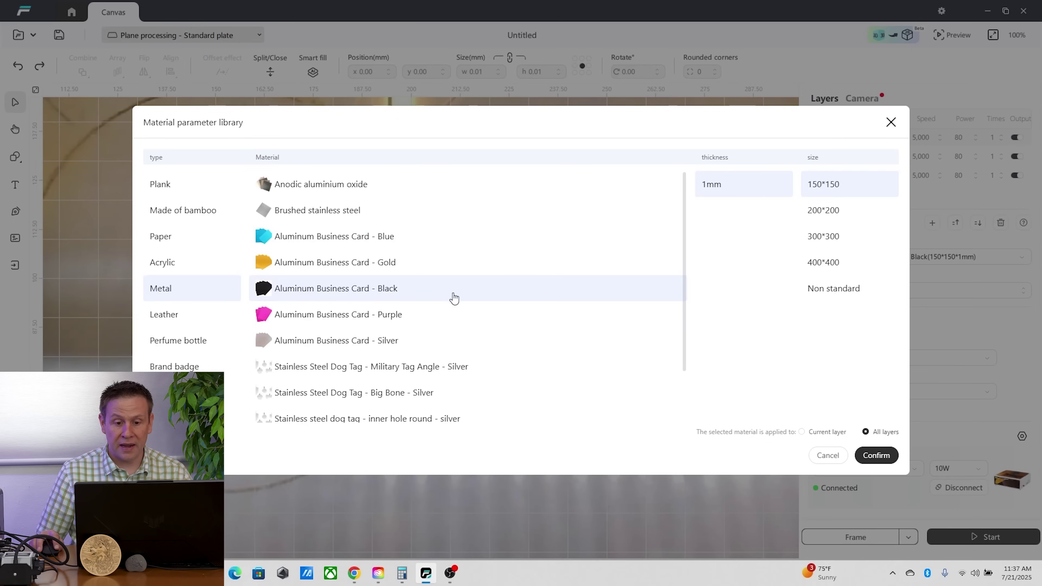
pyautogui.click(884, 456)
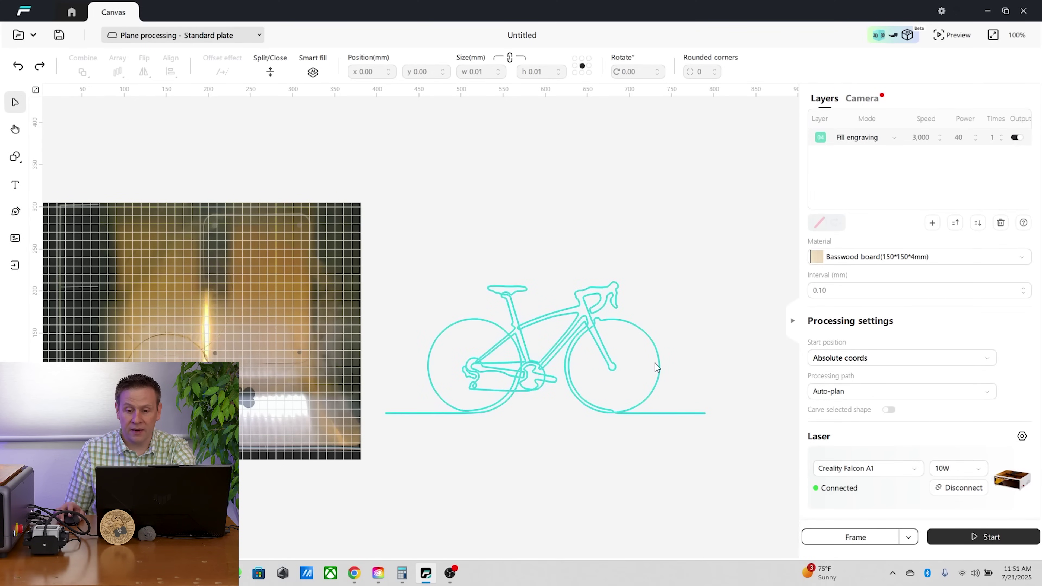
# Choose Plank > Basswood board, 4mm, 150*150 as the material for all layers.
pyautogui.click(845, 259)
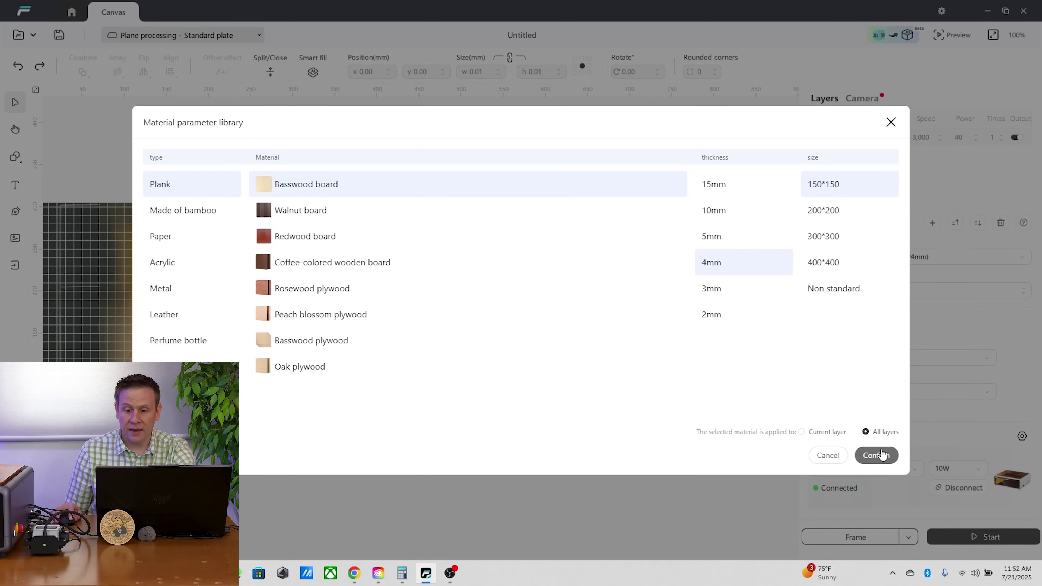
pyautogui.click(882, 455)
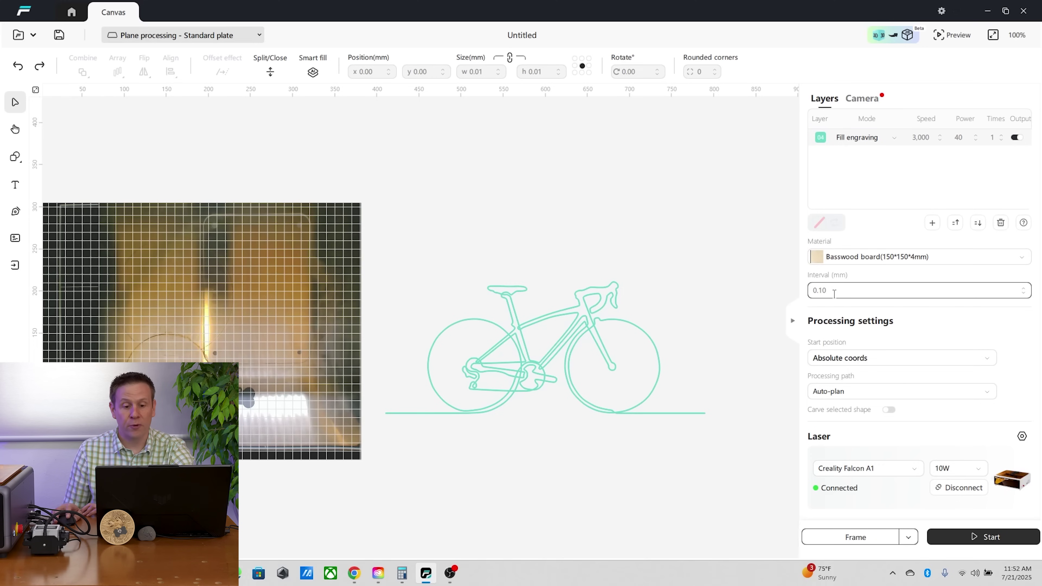
# Take a fresh camera photo of the laser bed.
pyautogui.click(863, 99)
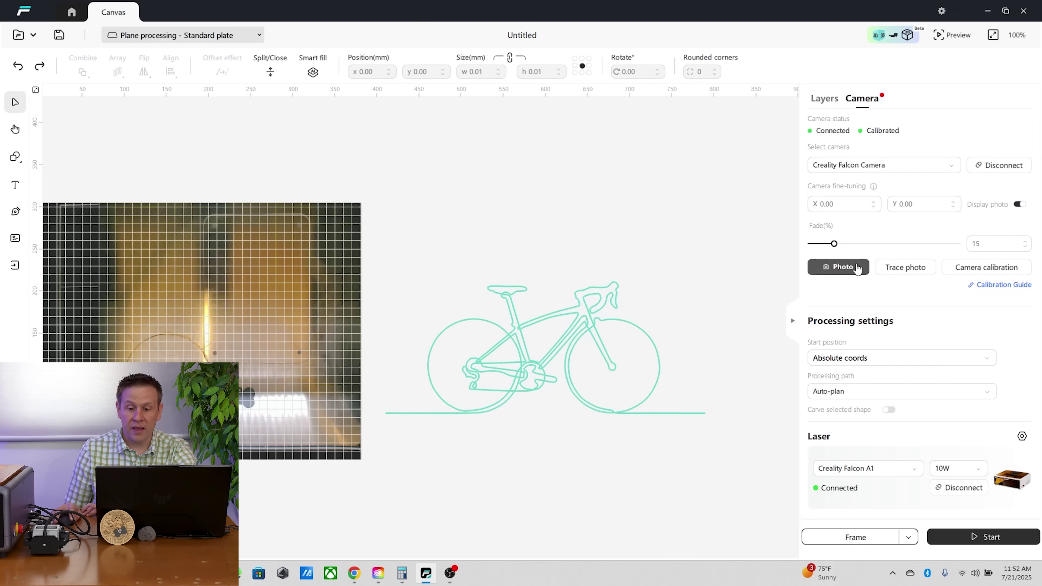
pyautogui.click(853, 269)
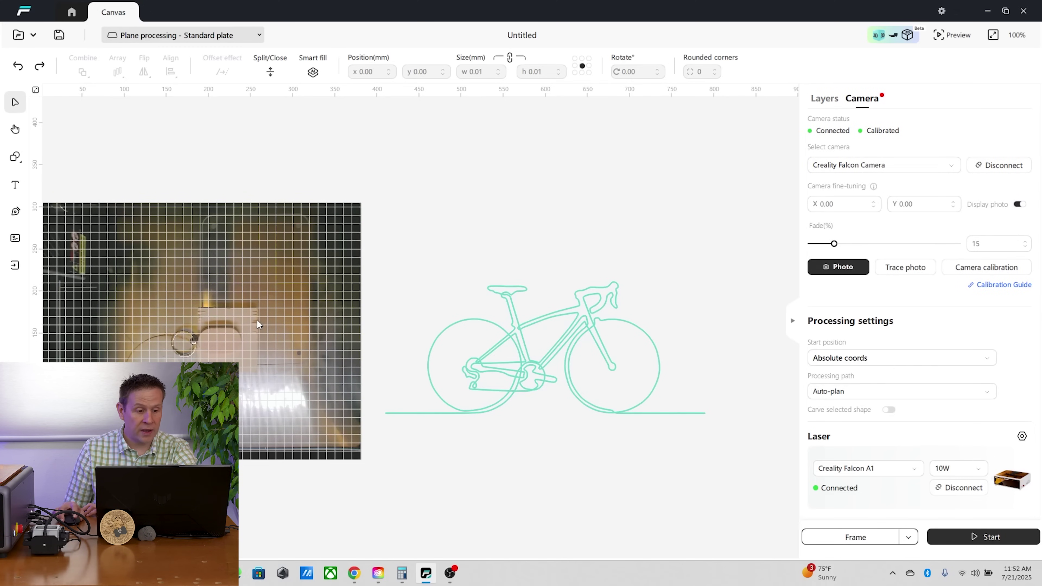
pyautogui.scroll(8, 186, 350)
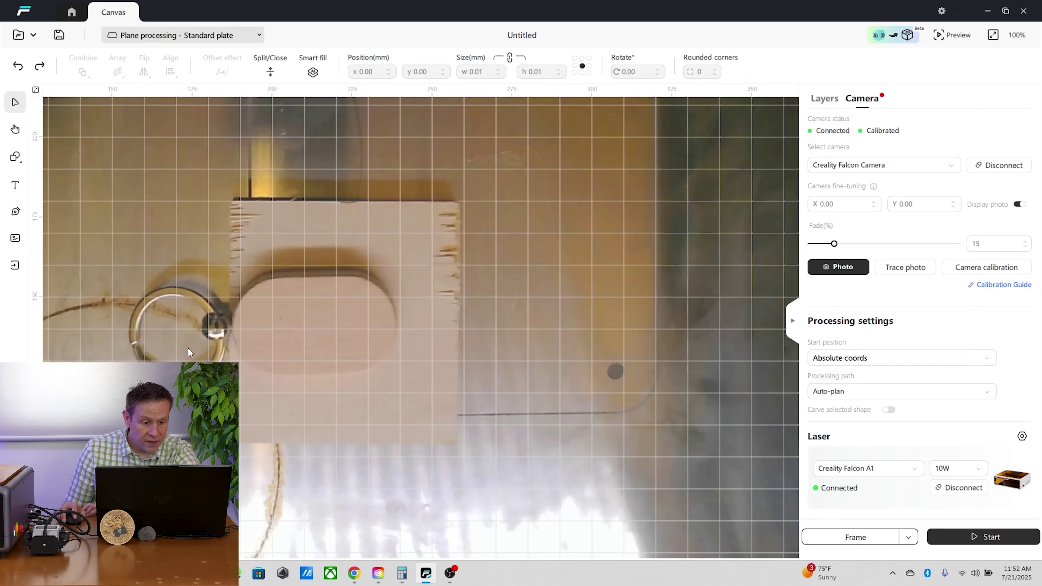
pyautogui.scroll(-7, 191, 352)
# Shrink the bicycle to 42.30 × 18.56 mm and centre it on the wooden keychain.
pyautogui.click(606, 371)
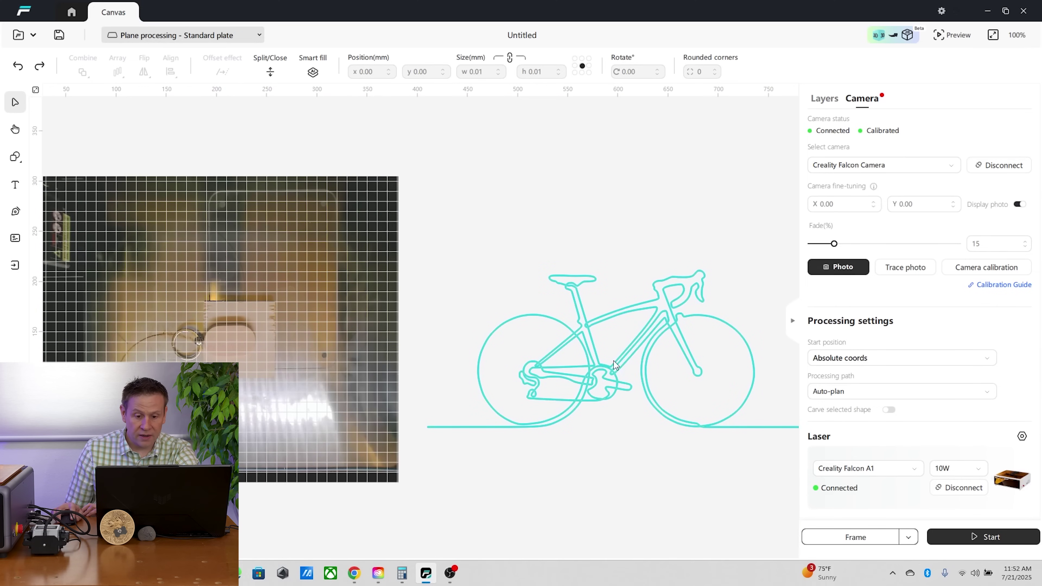
pyautogui.moveTo(658, 311); pyautogui.dragTo(408, 329)
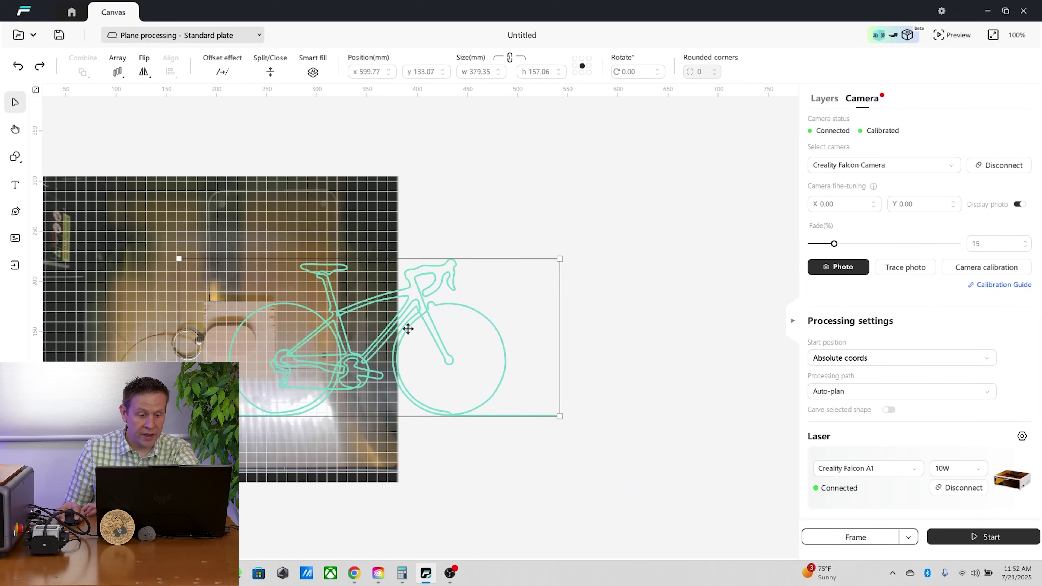
pyautogui.moveTo(551, 260); pyautogui.dragTo(302, 366)
pyautogui.moveTo(198, 339); pyautogui.dragTo(193, 356)
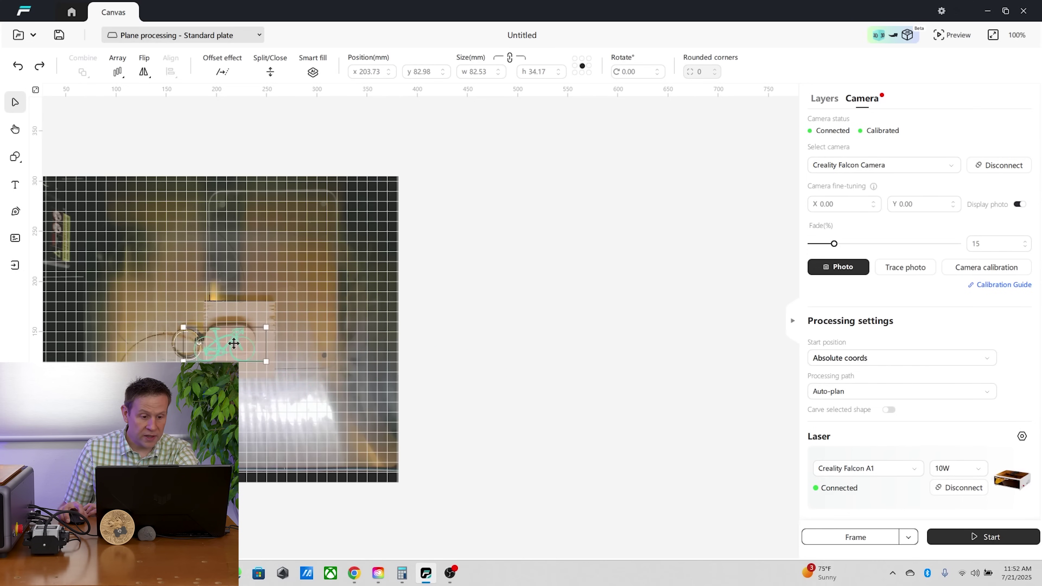
pyautogui.scroll(6, 193, 357)
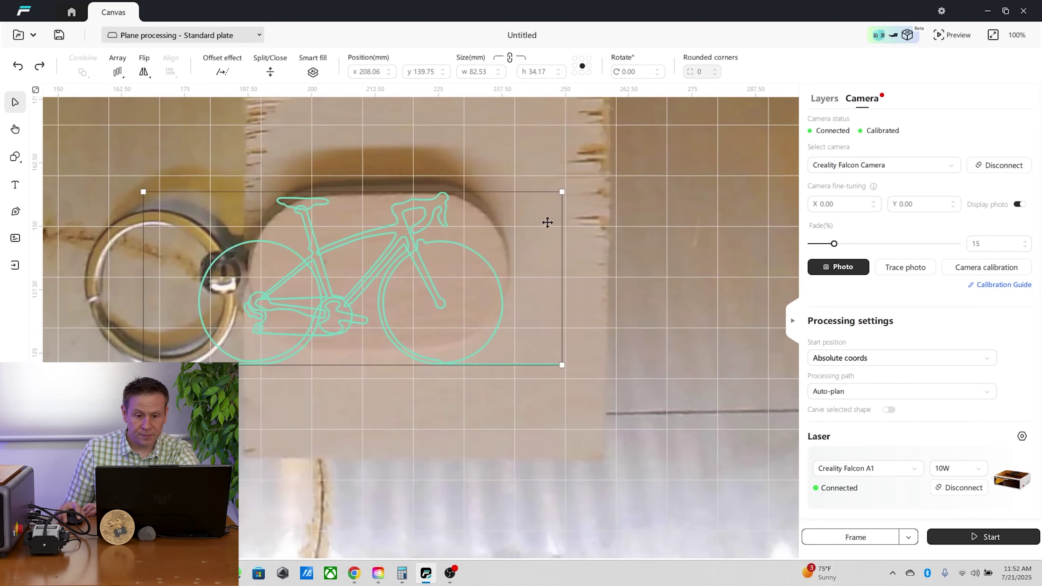
pyautogui.moveTo(562, 192); pyautogui.dragTo(326, 288)
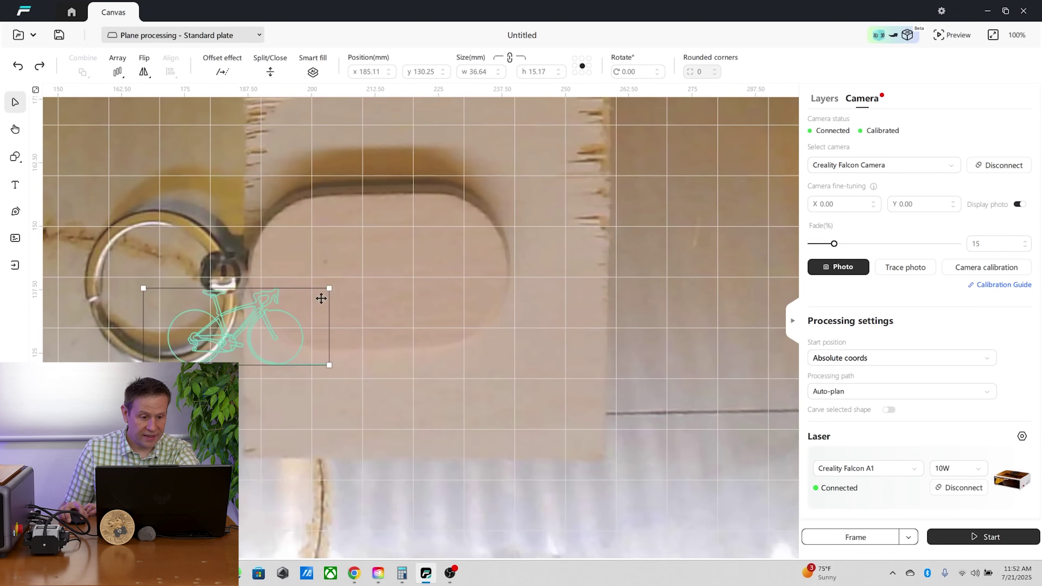
pyautogui.moveTo(254, 321); pyautogui.dragTo(397, 253)
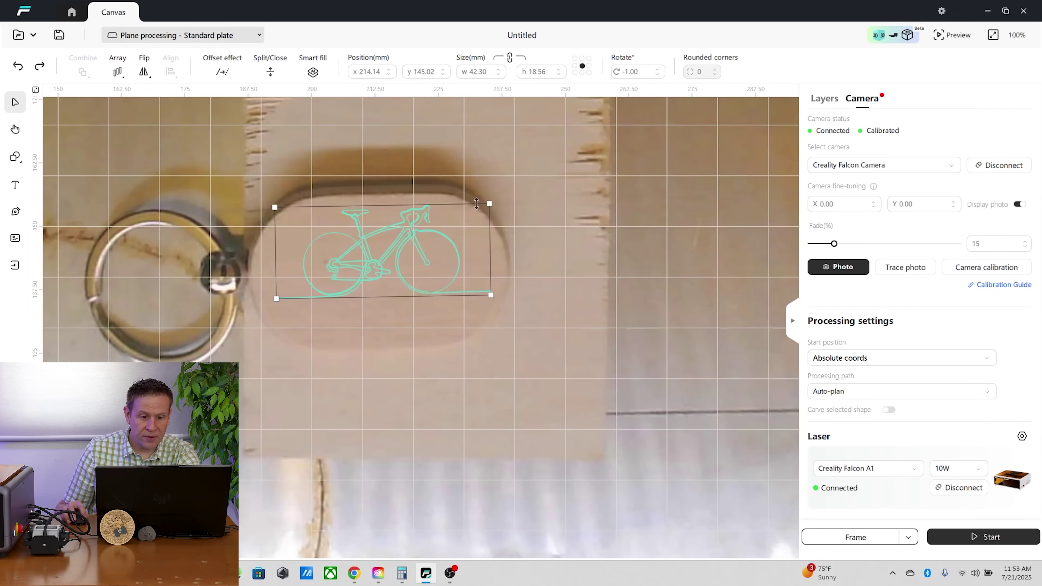
pyautogui.moveTo(396, 239); pyautogui.dragTo(405, 259)
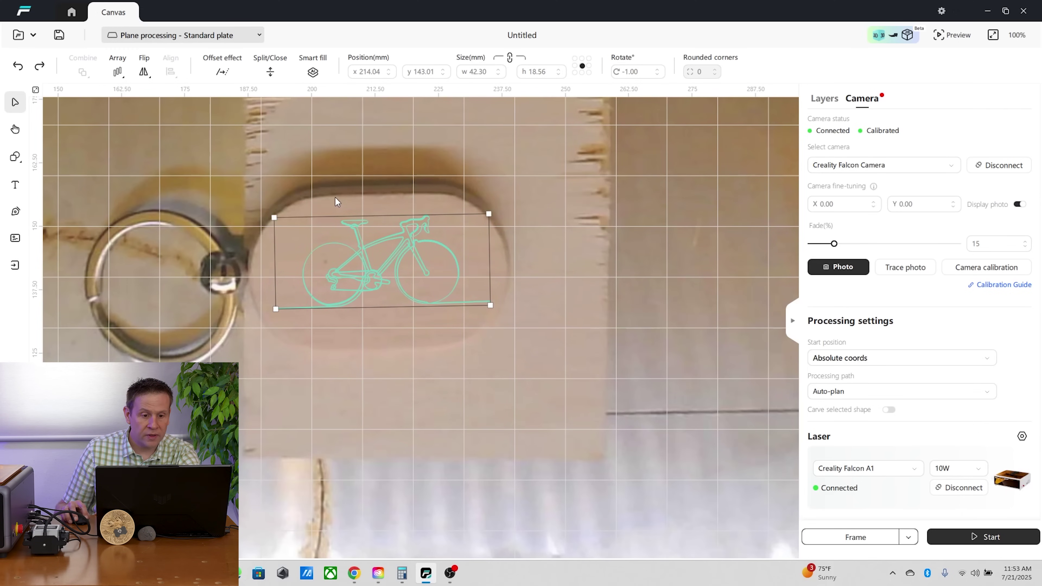